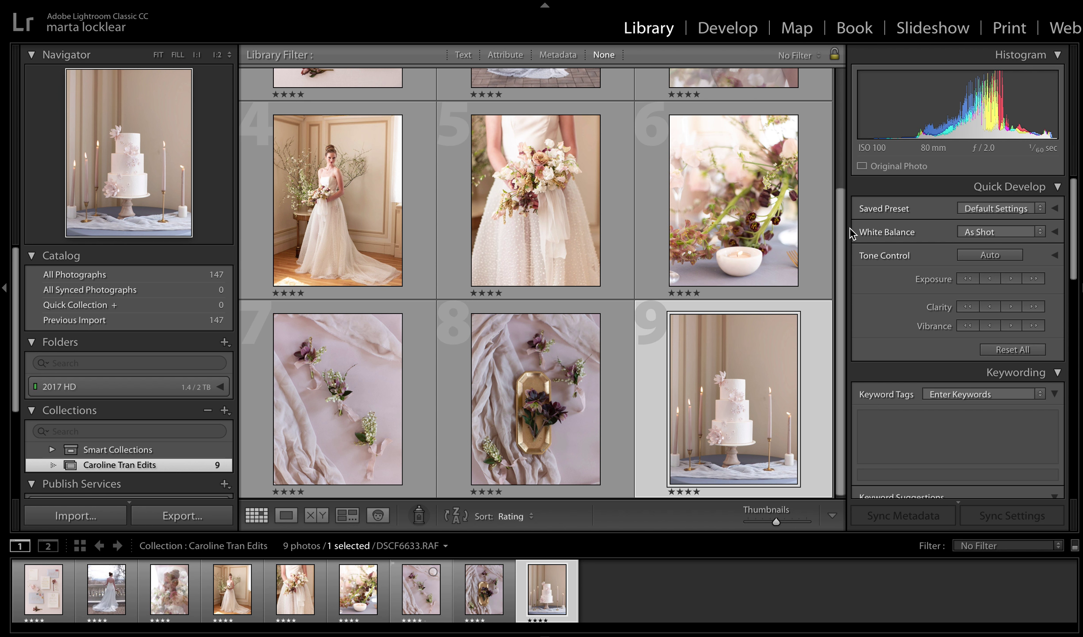
Scroll through the wedding collection grid in the Library to browse the photos.
{"action": "left_click_drag", "start_coordinate": [842, 234], "coordinate": [868, 284]}
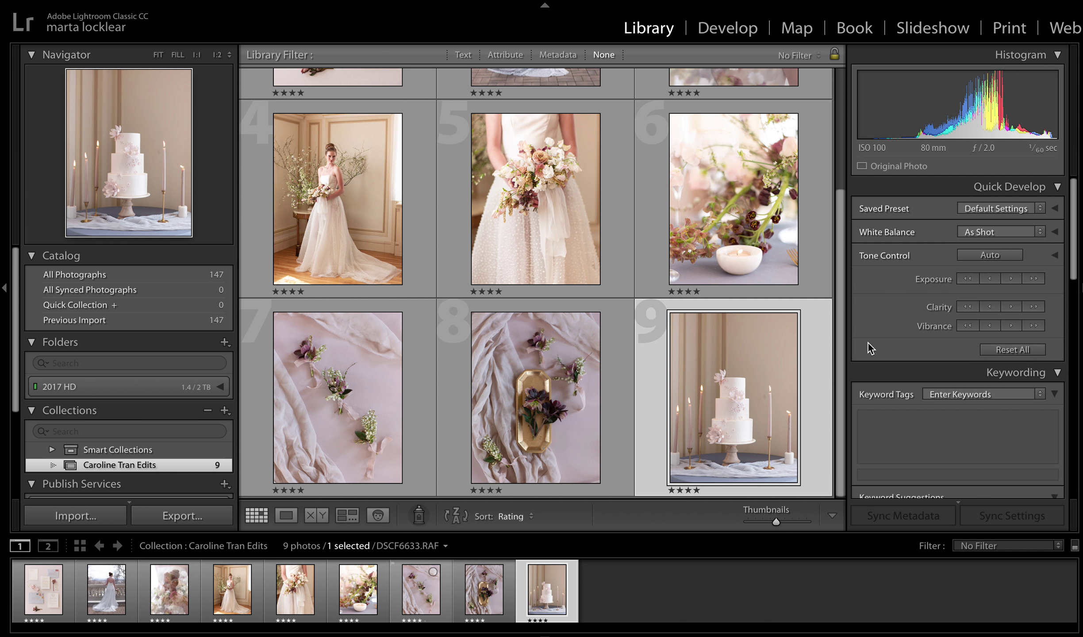
{"action": "left_click_drag", "start_coordinate": [842, 325], "coordinate": [837, 178]}
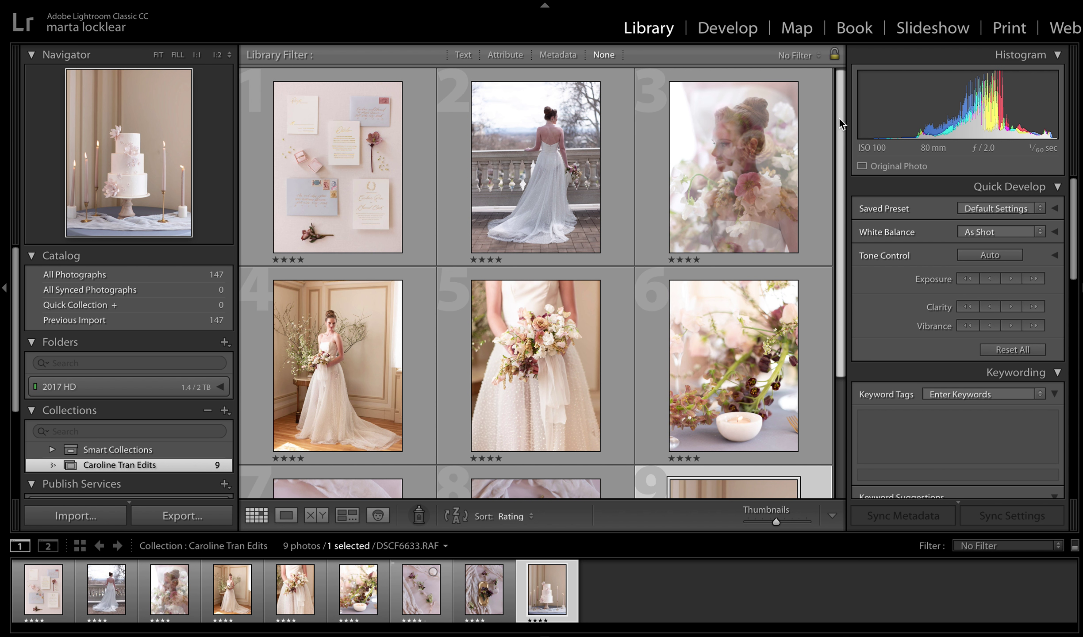
{"action": "left_click_drag", "start_coordinate": [839, 118], "coordinate": [829, 335]}
{"action": "mouse_move", "coordinate": [837, 297]}
{"action": "left_mouse_down"}
{"action": "mouse_move", "coordinate": [845, 175]}
{"action": "mouse_move", "coordinate": [835, 279]}
{"action": "left_mouse_up"}
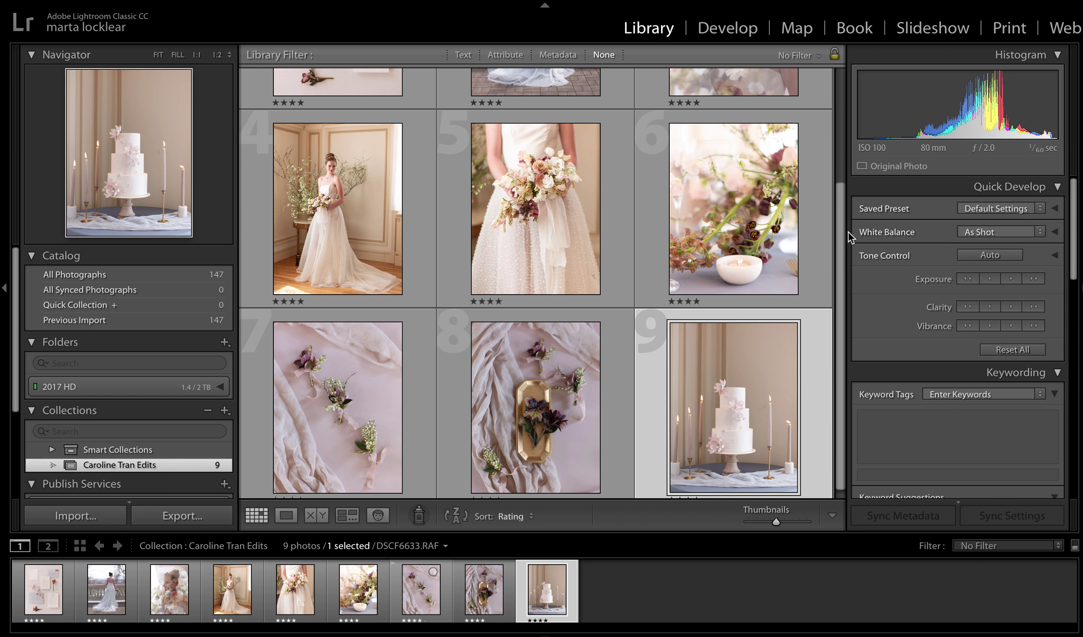
{"action": "left_click_drag", "start_coordinate": [838, 220], "coordinate": [839, 163]}
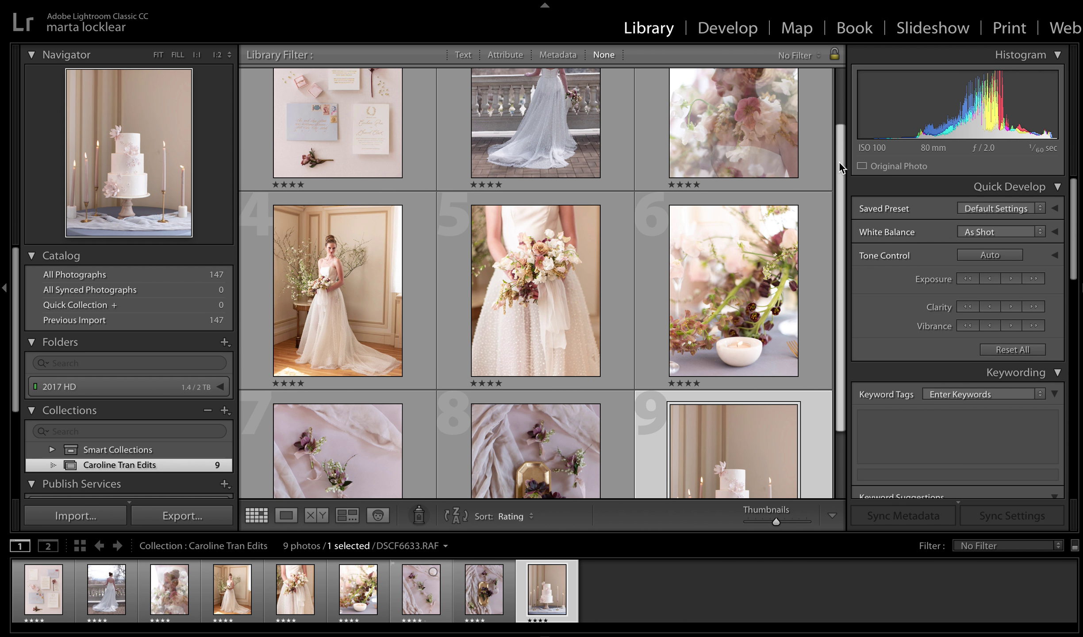
{"action": "scroll", "coordinate": [838, 147], "scroll_direction": "down", "scroll_amount": 1}
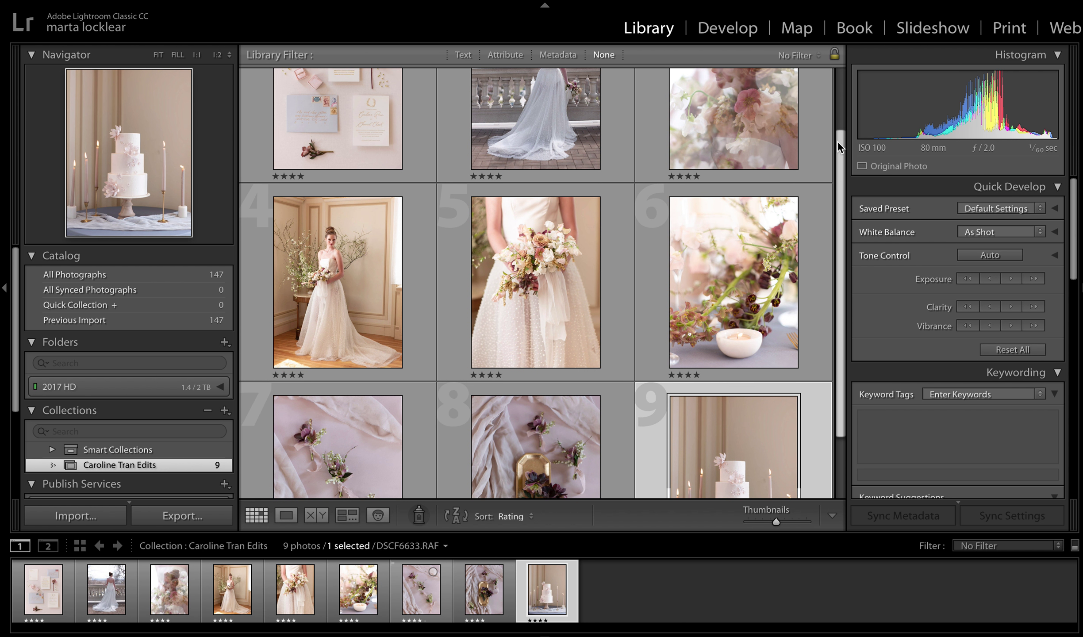
{"action": "scroll", "coordinate": [838, 147], "scroll_direction": "down", "scroll_amount": 1}
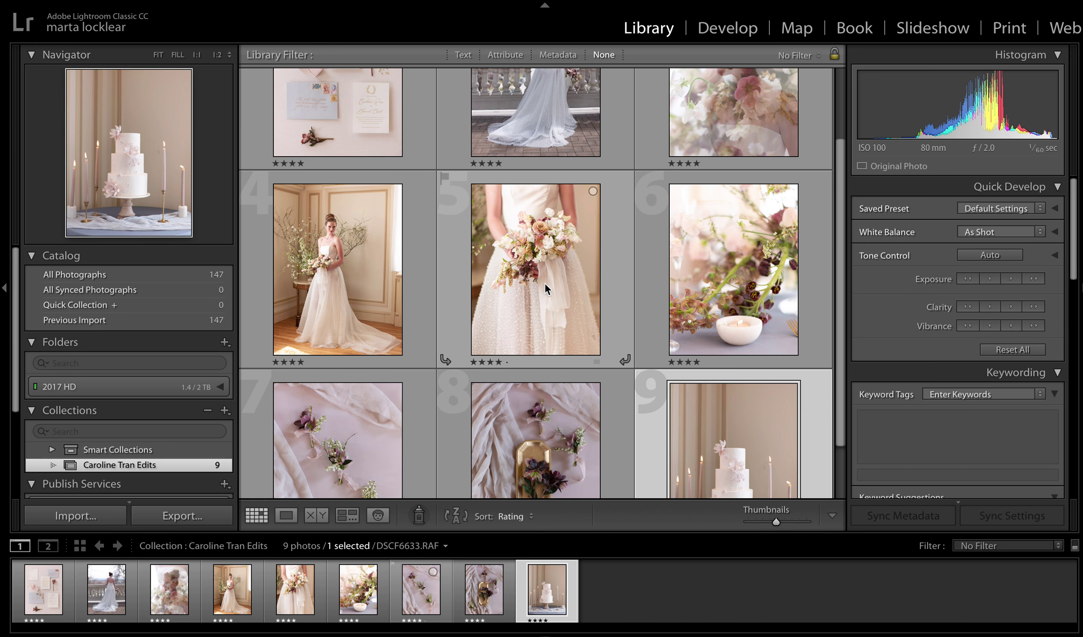
{"action": "scroll", "coordinate": [820, 235], "scroll_direction": "down", "scroll_amount": 3}
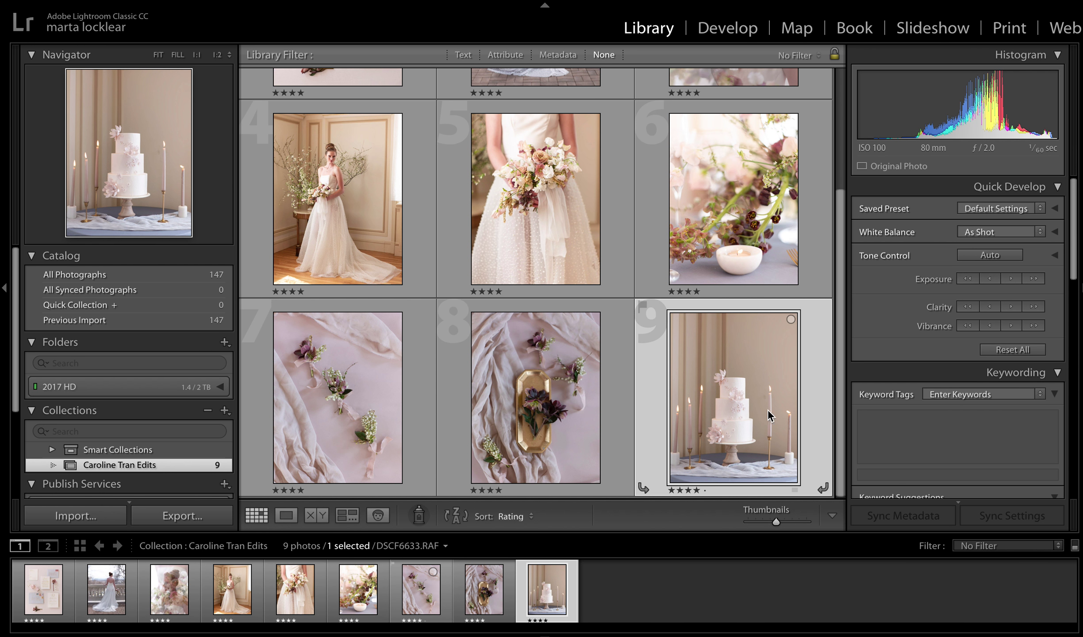
{"action": "left_click_drag", "start_coordinate": [843, 301], "coordinate": [843, 182]}
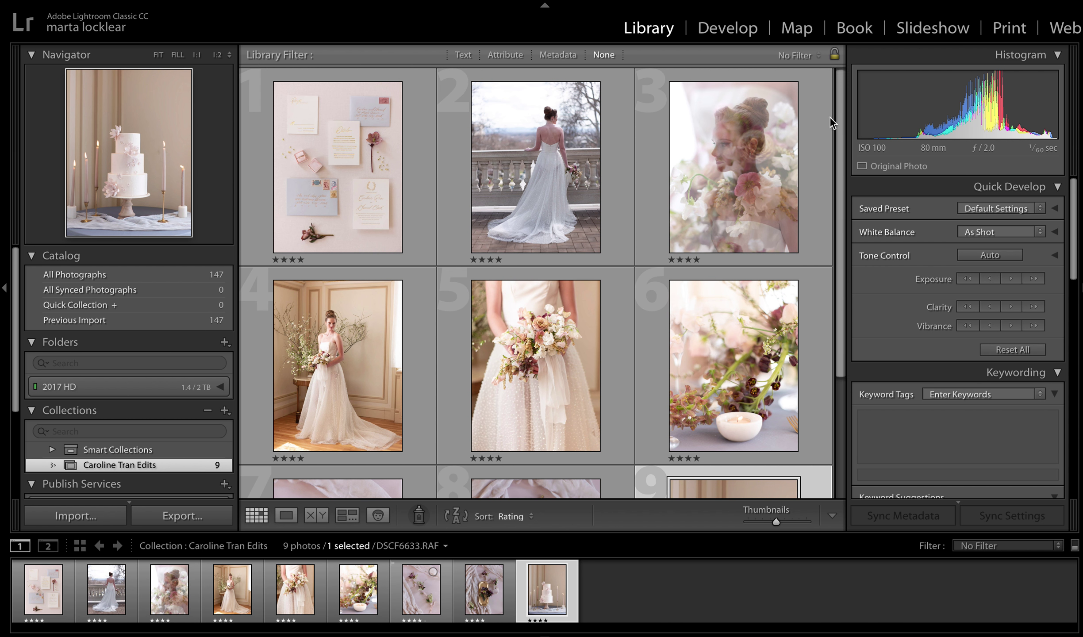
{"action": "left_click_drag", "start_coordinate": [839, 113], "coordinate": [837, 8]}
Scroll back and select the close-up bouquet photo, photo 5, in the grid.
{"action": "scroll", "coordinate": [842, 154], "scroll_direction": "down", "scroll_amount": 1}
{"action": "scroll", "coordinate": [842, 154], "scroll_direction": "down", "scroll_amount": 3}
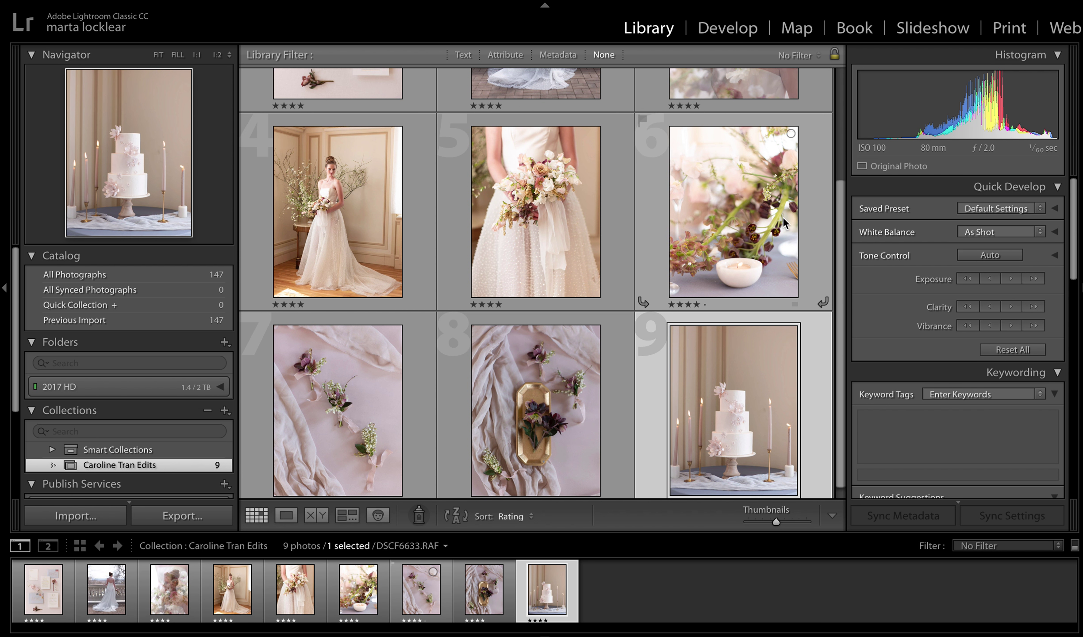
{"action": "left_click_drag", "start_coordinate": [838, 202], "coordinate": [844, 117]}
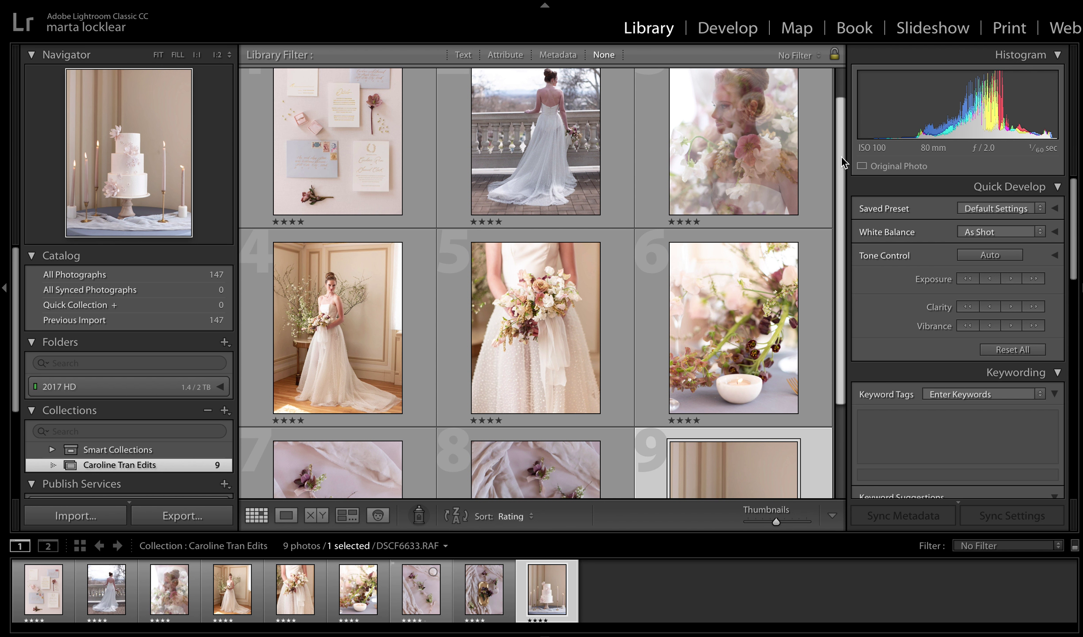
{"action": "scroll", "coordinate": [846, 147], "scroll_direction": "up", "scroll_amount": 1}
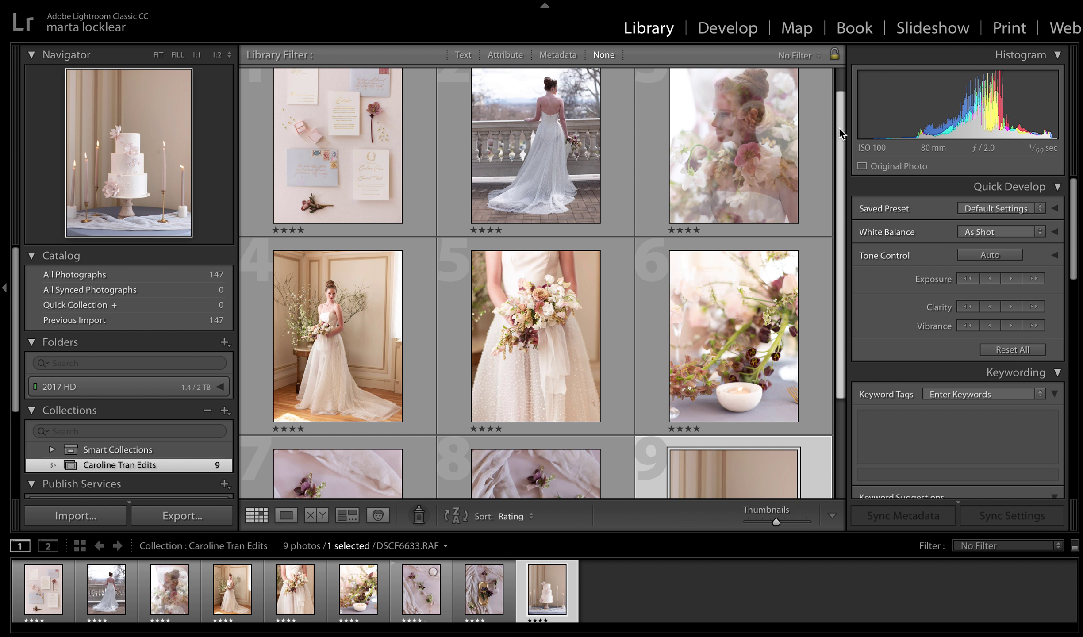
{"action": "left_click_drag", "start_coordinate": [841, 124], "coordinate": [841, 140]}
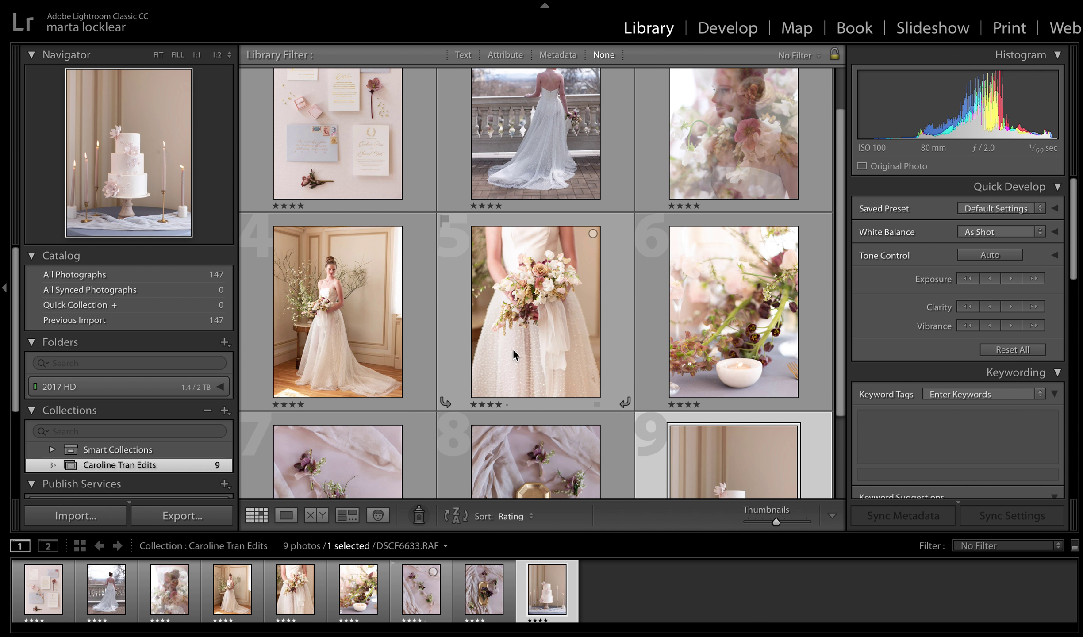
{"action": "scroll", "coordinate": [843, 159], "scroll_direction": "up", "scroll_amount": 1}
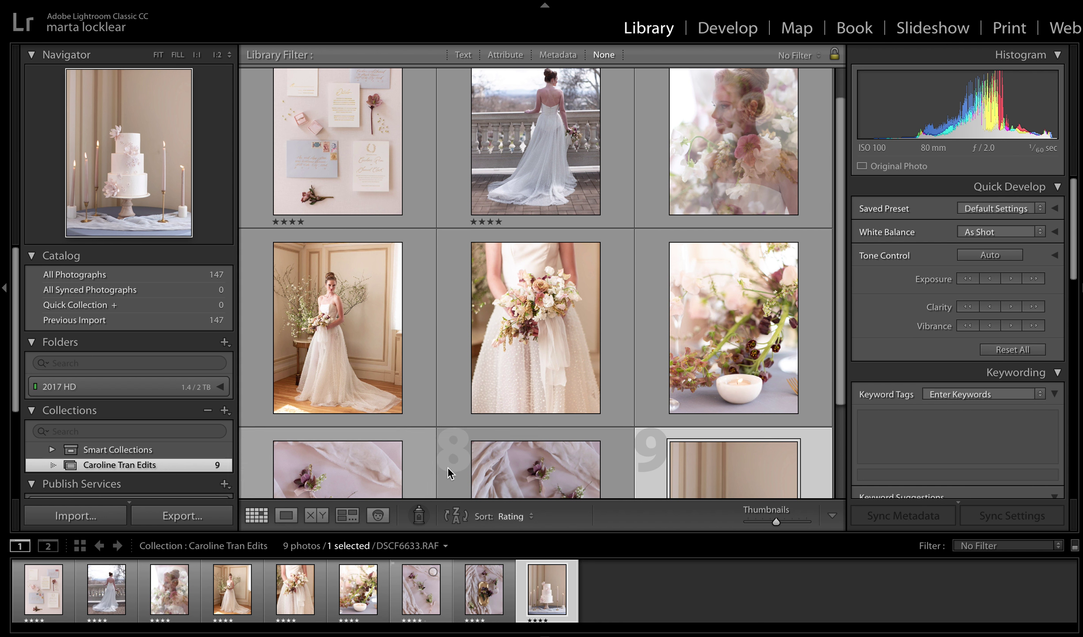
{"action": "left_click", "coordinate": [562, 350]}
Open the bouquet photo in Develop and constrain its crop to a 4 x 3 aspect.
{"action": "left_click", "coordinate": [736, 32]}
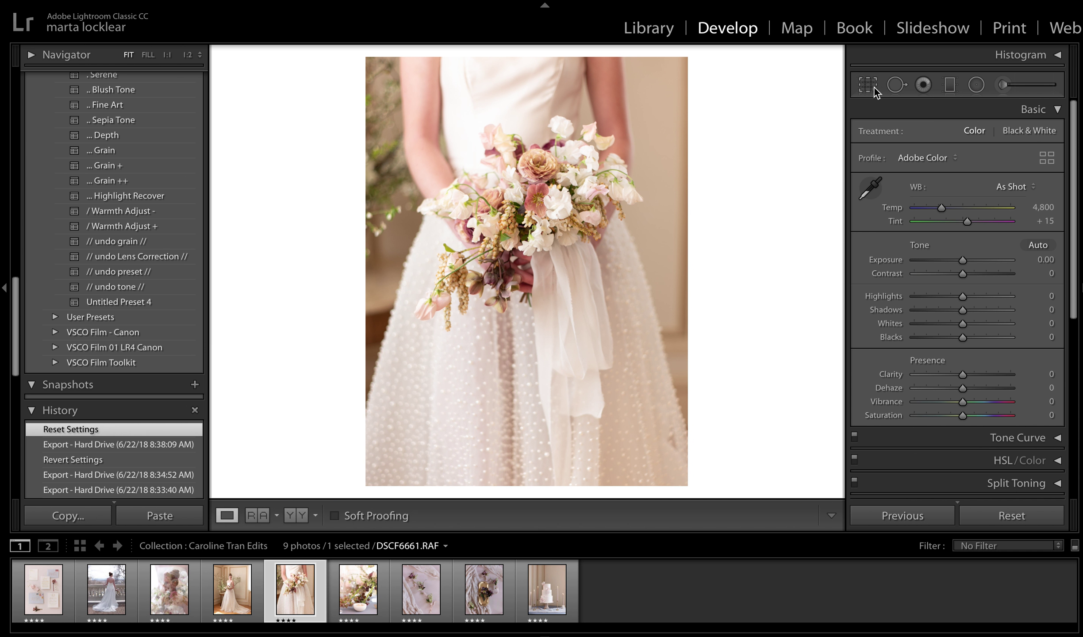
{"action": "left_click", "coordinate": [875, 87]}
{"action": "left_click", "coordinate": [1007, 138]}
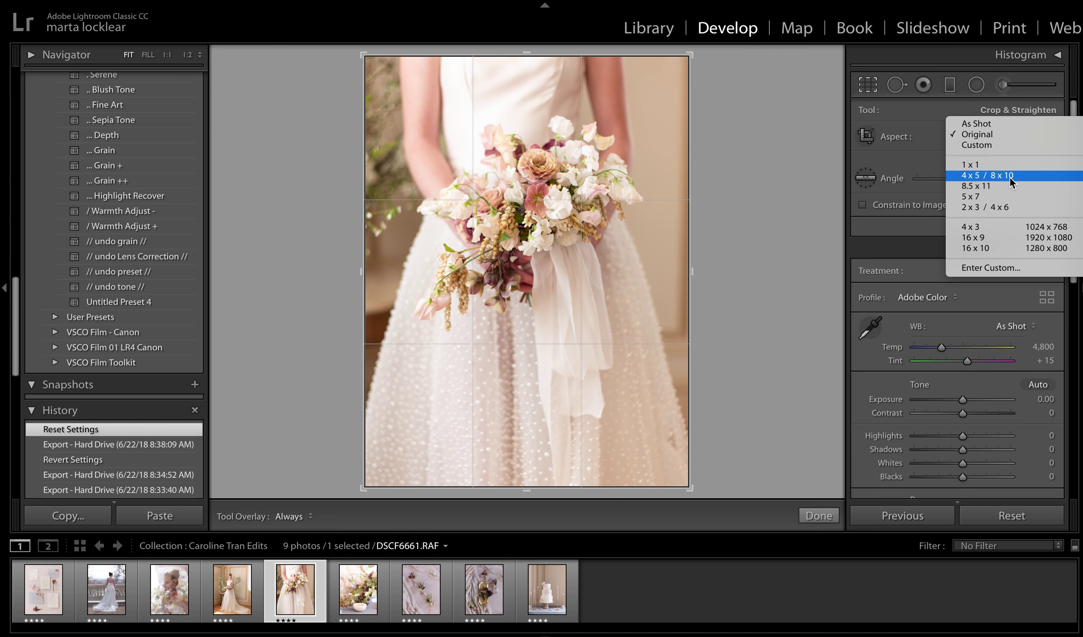
{"action": "left_click", "coordinate": [995, 227]}
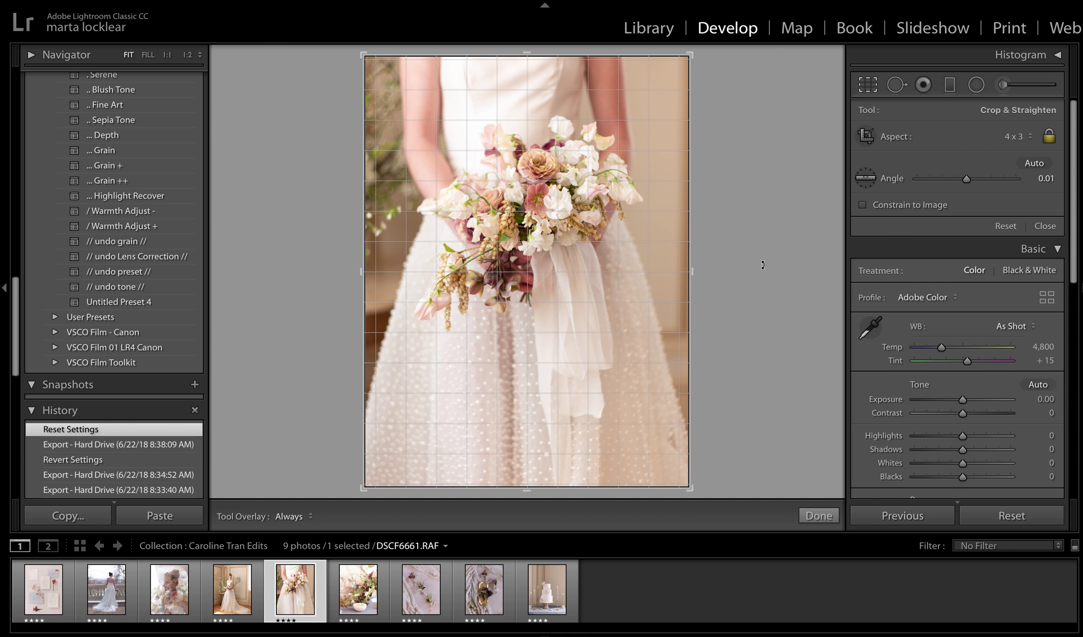
Straighten the bouquet to 0.72°, pull in the bottom-right crop corner, and commit the crop.
{"action": "left_click_drag", "start_coordinate": [764, 265], "coordinate": [765, 268]}
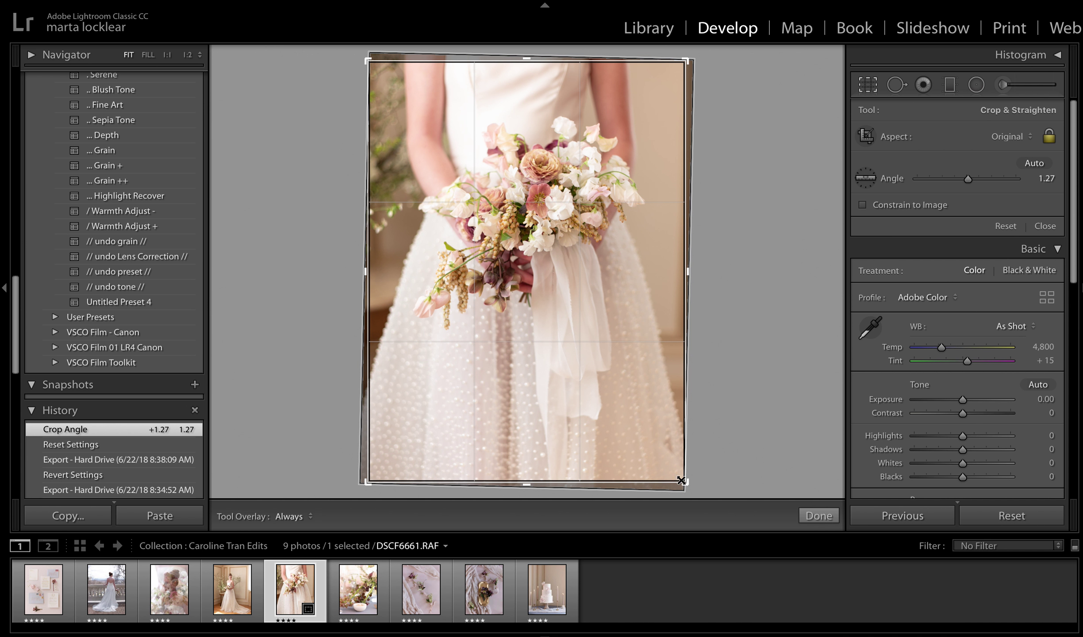
{"action": "left_click_drag", "start_coordinate": [685, 482], "coordinate": [673, 468]}
{"action": "left_click_drag", "start_coordinate": [739, 361], "coordinate": [746, 341]}
{"action": "key", "text": "Return"}
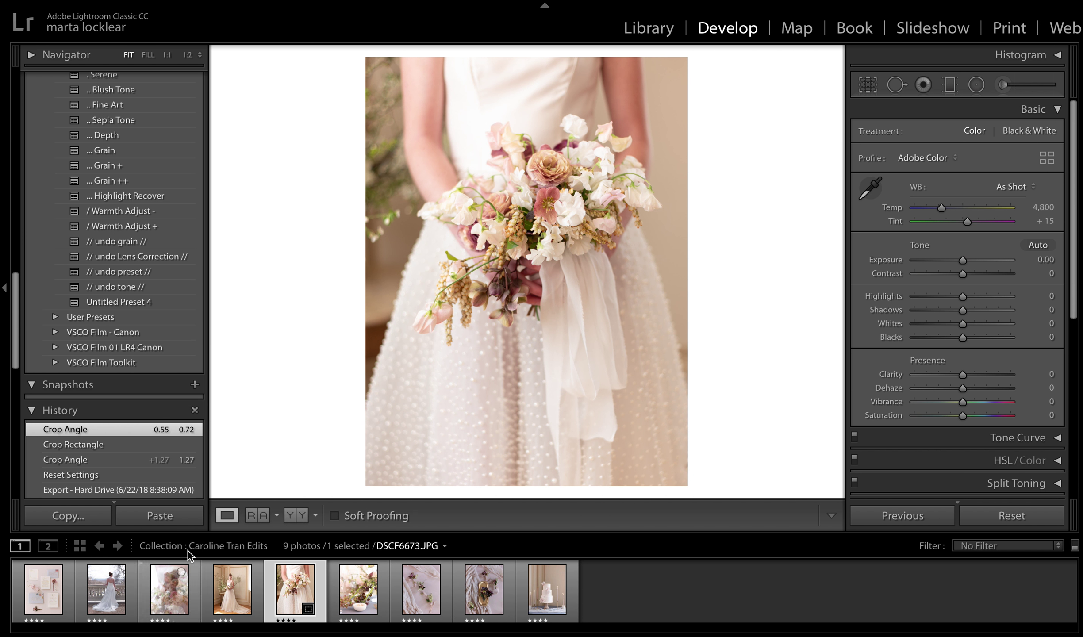
{"action": "scroll", "coordinate": [25, 303], "scroll_direction": "up", "scroll_amount": 5}
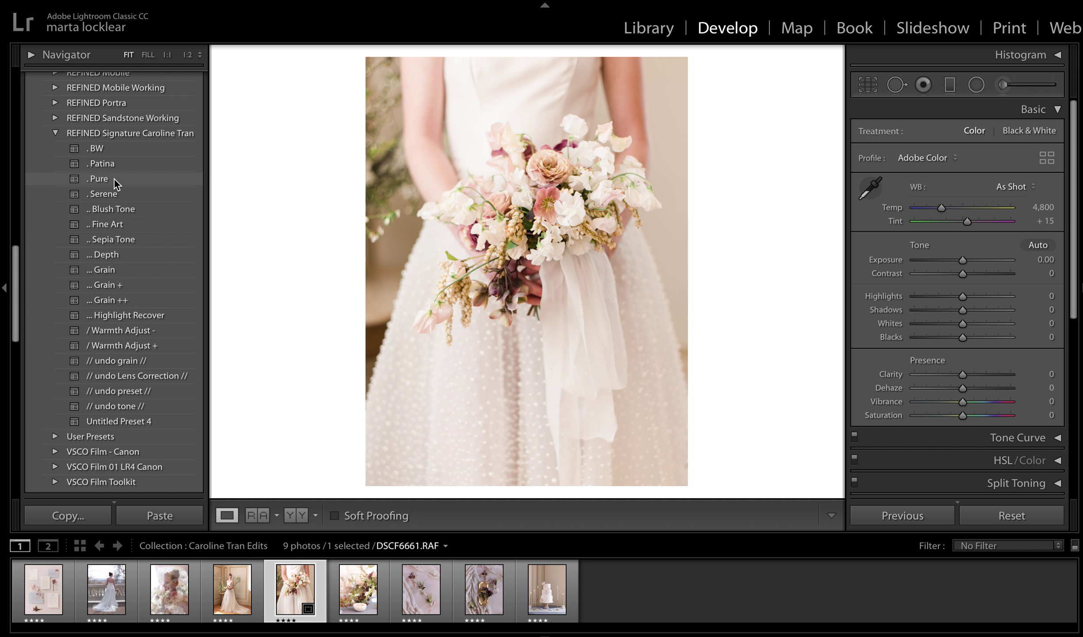
Apply the Pure preset in Before/After view and pull Highlights down to -82.
{"action": "left_click", "coordinate": [115, 178]}
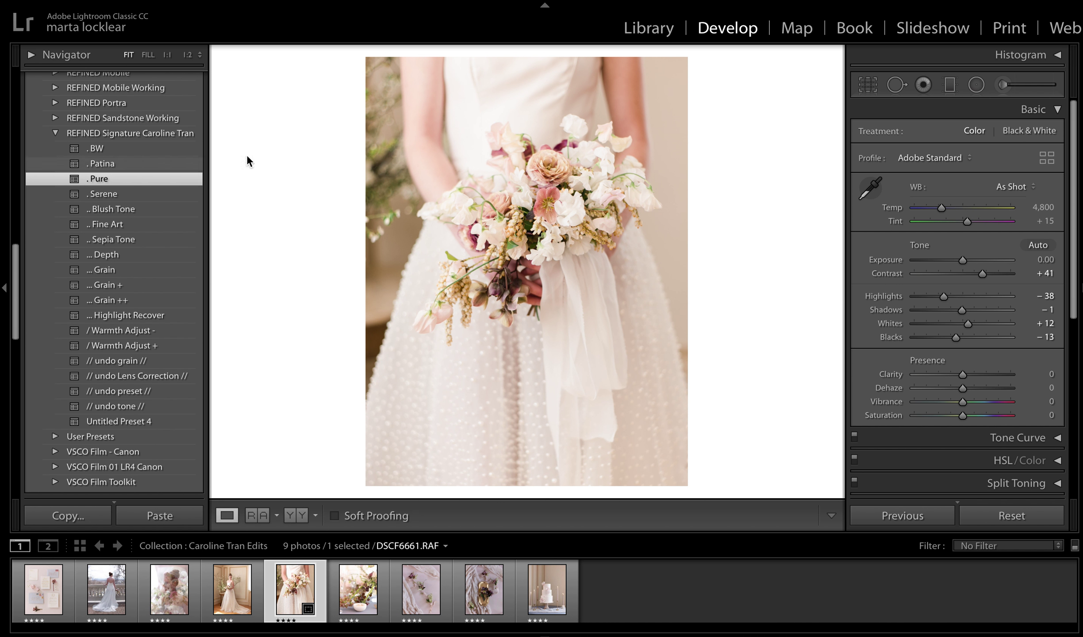
{"action": "left_click", "coordinate": [296, 516]}
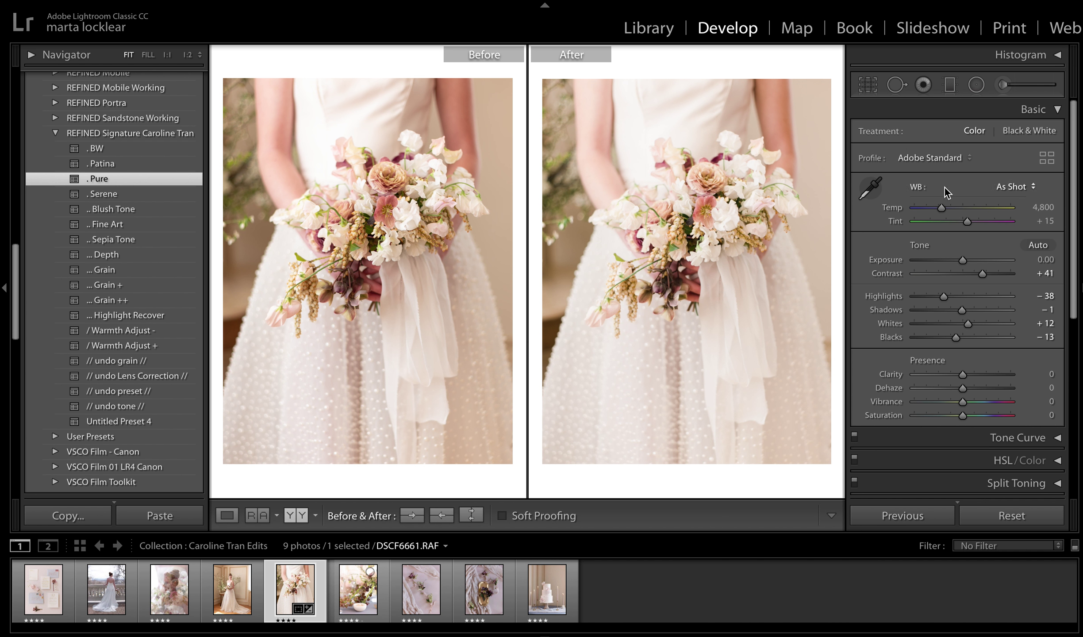
{"action": "left_click_drag", "start_coordinate": [943, 208], "coordinate": [969, 222]}
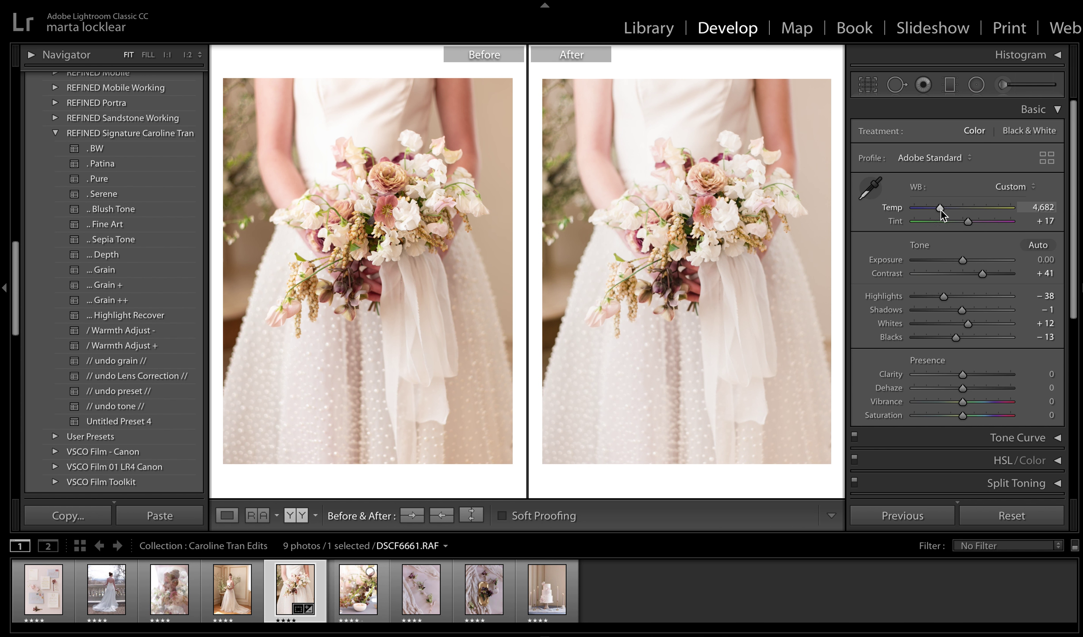
{"action": "left_click_drag", "start_coordinate": [944, 296], "coordinate": [916, 305]}
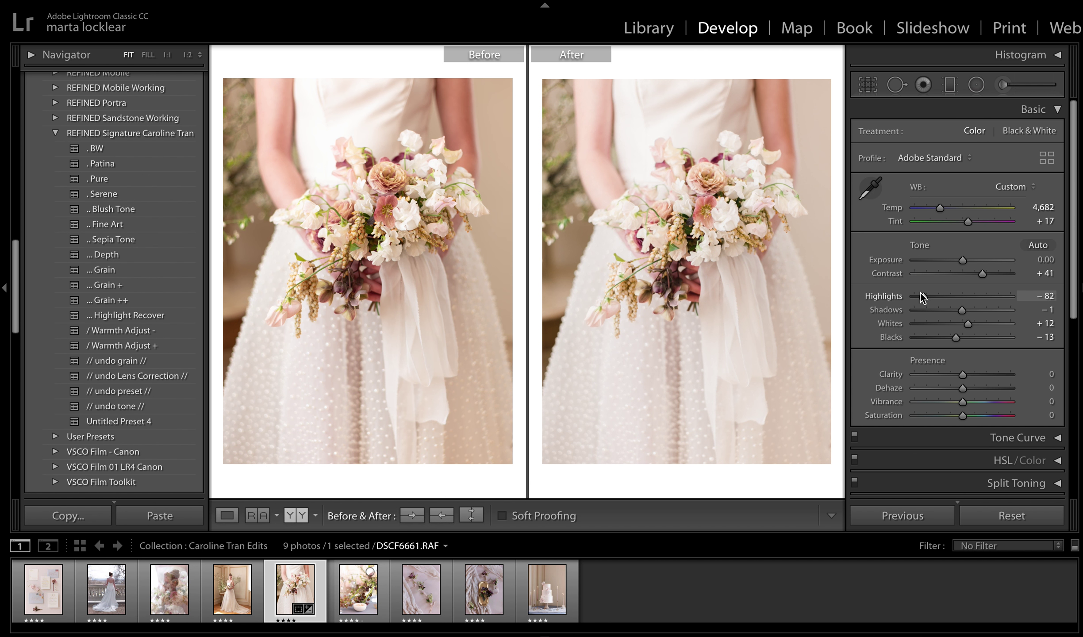
Settle Contrast at +46 and warm the Temp to 4,779.
{"action": "mouse_move", "coordinate": [984, 273]}
{"action": "left_mouse_down"}
{"action": "mouse_move", "coordinate": [1013, 273]}
{"action": "mouse_move", "coordinate": [960, 282]}
{"action": "mouse_move", "coordinate": [975, 277]}
{"action": "left_mouse_up"}
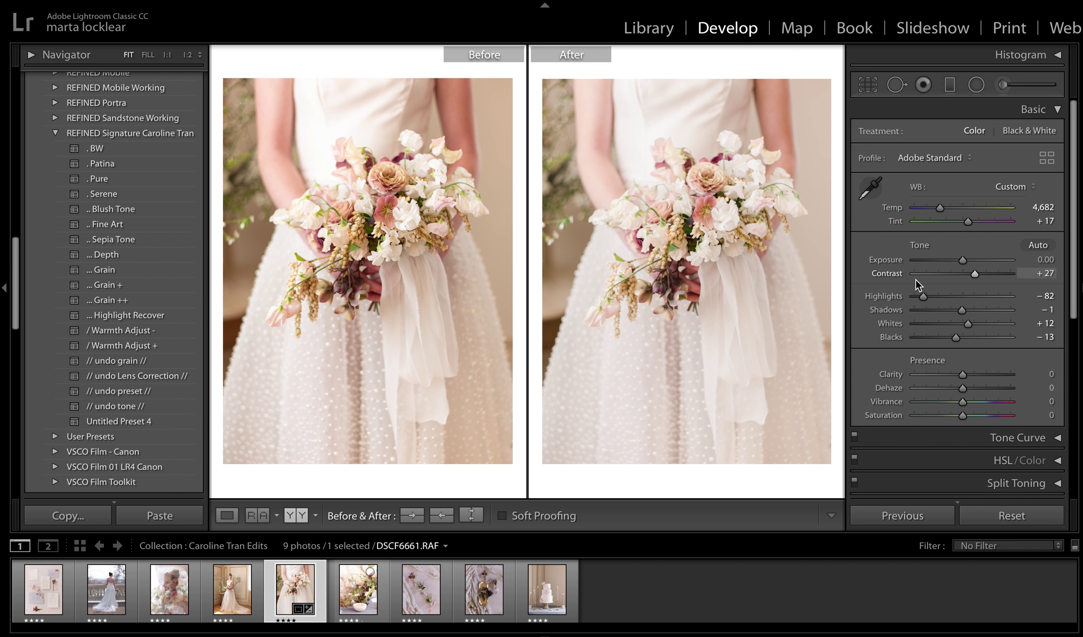
{"action": "mouse_move", "coordinate": [974, 276]}
{"action": "left_mouse_down"}
{"action": "mouse_move", "coordinate": [963, 279]}
{"action": "mouse_move", "coordinate": [985, 275]}
{"action": "left_mouse_up"}
{"action": "left_click_drag", "start_coordinate": [939, 208], "coordinate": [942, 208]}
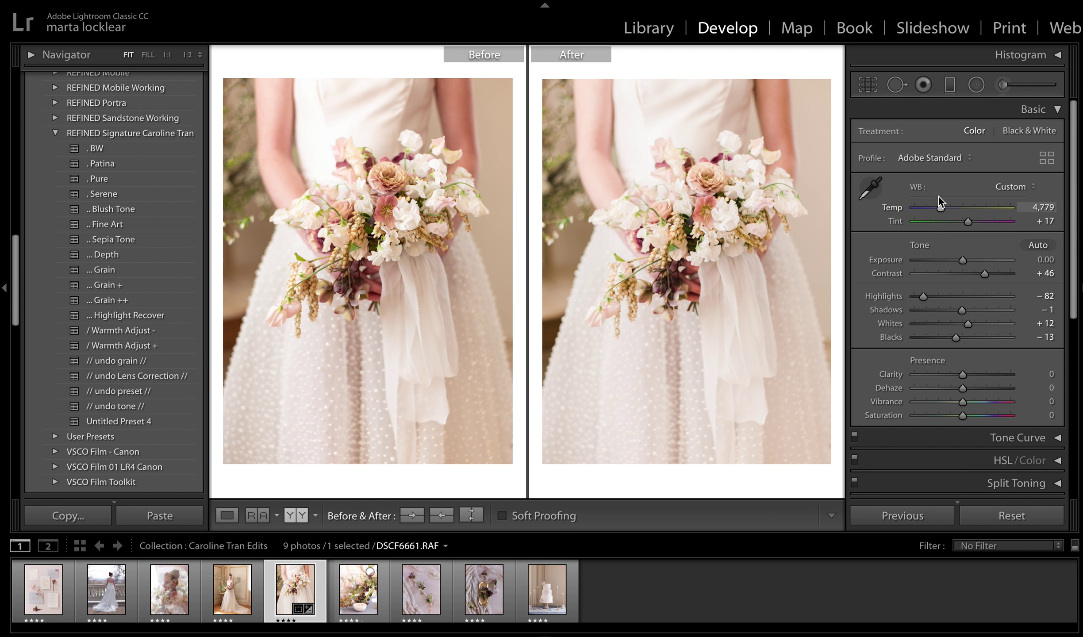
Add the Grain preset to the bouquet, then select DSCF6654 and view it against a reference.
{"action": "left_click", "coordinate": [228, 515]}
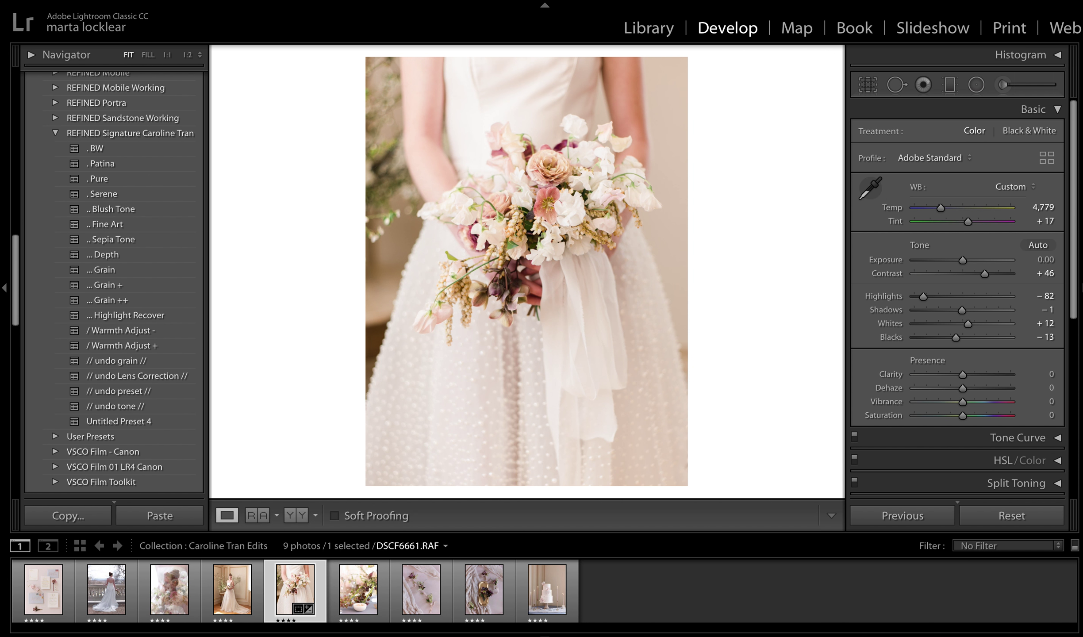
{"action": "left_click", "coordinate": [118, 270]}
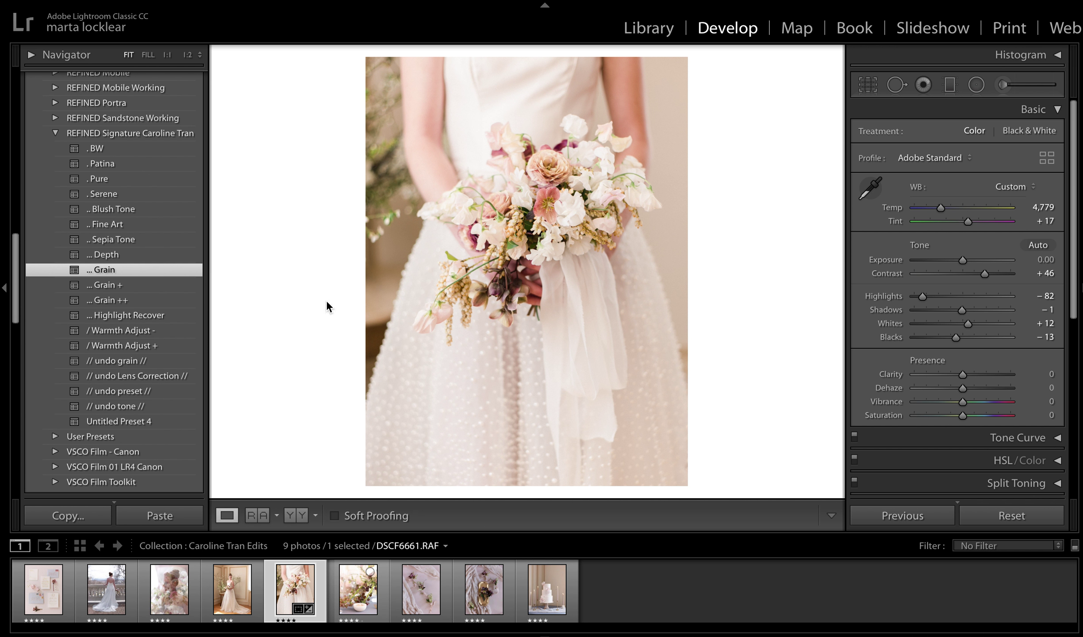
{"action": "left_click", "coordinate": [360, 599]}
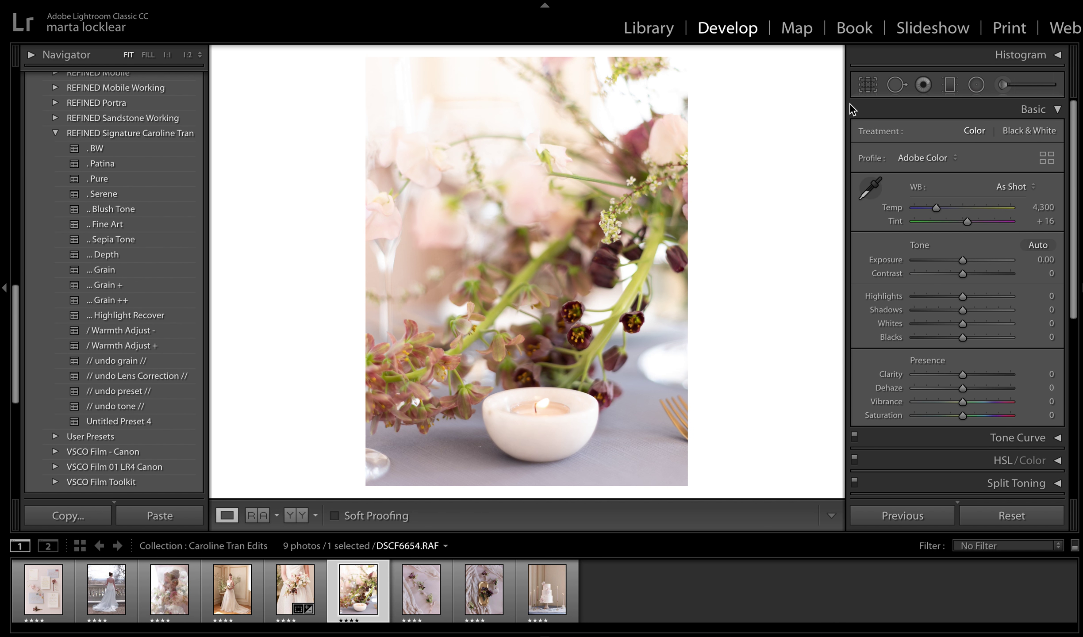
{"action": "left_click", "coordinate": [259, 518]}
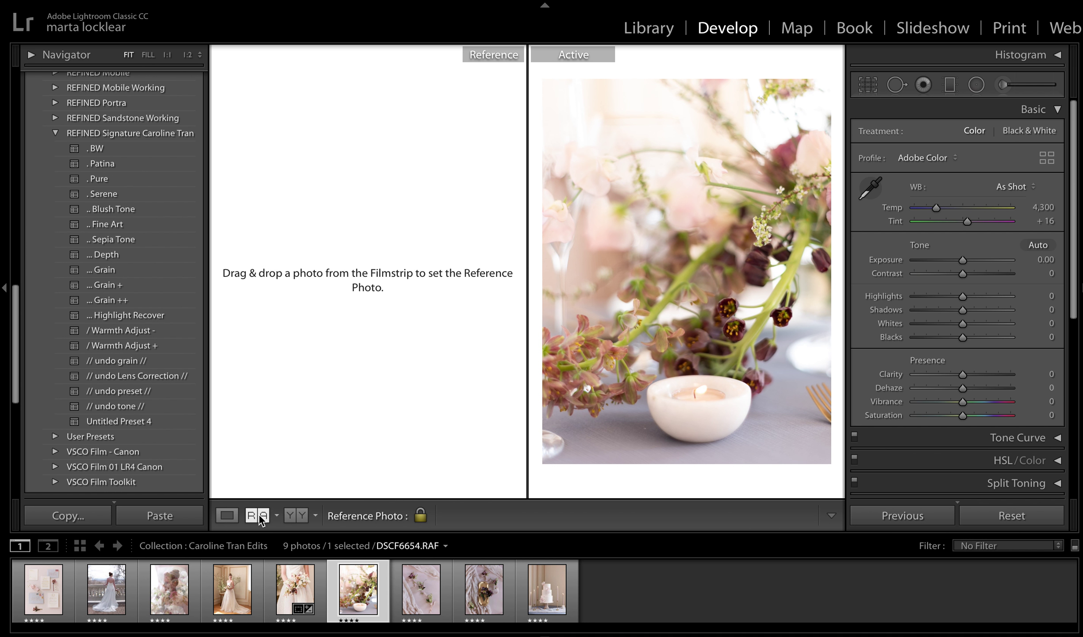
Make the bouquet the reference photo and apply Pure to the boutonnieres photo.
{"action": "left_click_drag", "start_coordinate": [295, 589], "coordinate": [301, 365]}
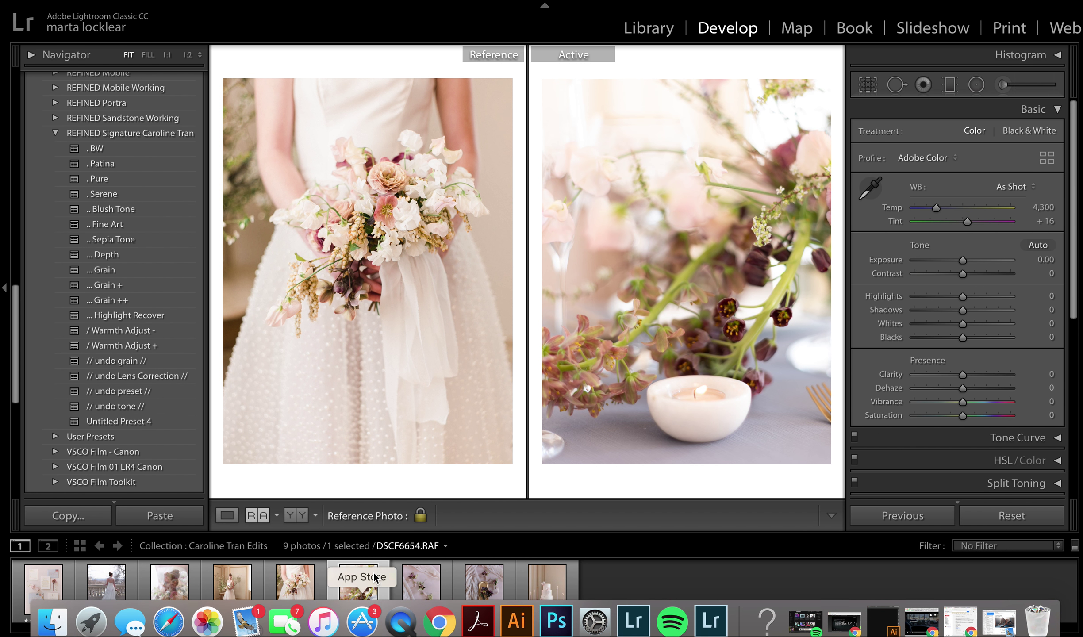
{"action": "left_click", "coordinate": [441, 597]}
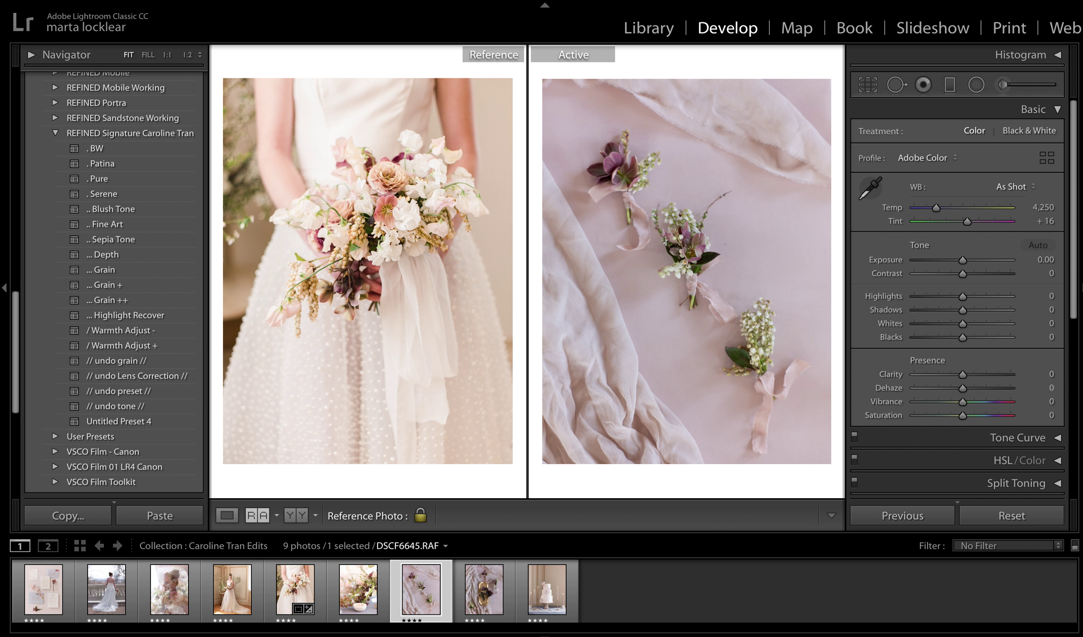
{"action": "left_click", "coordinate": [107, 180]}
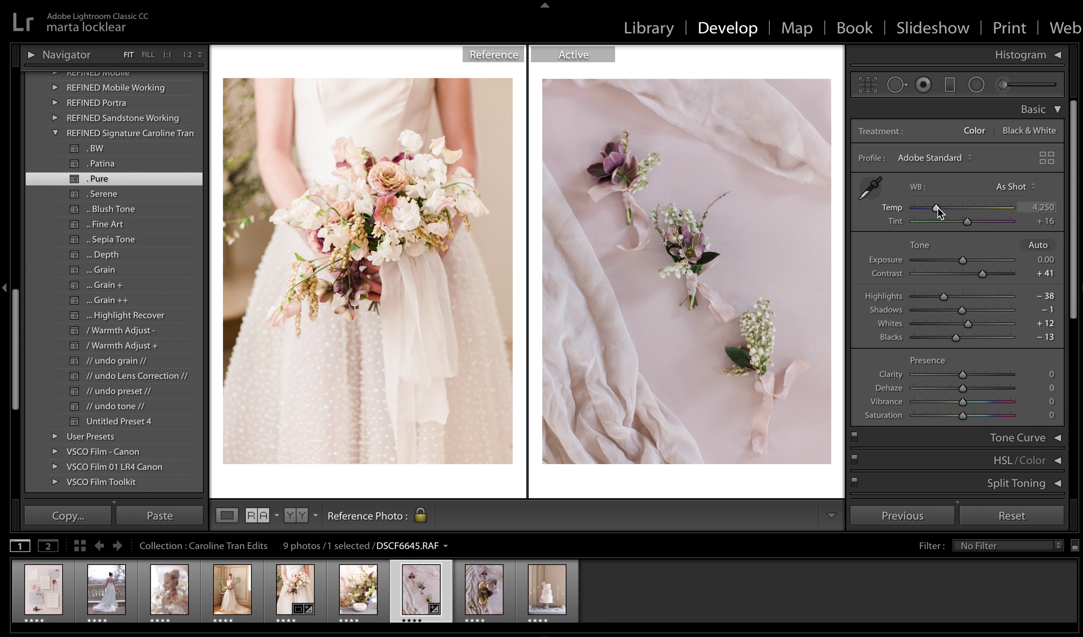
Set Temp to 4,799 and Exposure to +0.80, comparing before/after and against the reference.
{"action": "left_click_drag", "start_coordinate": [937, 208], "coordinate": [943, 207]}
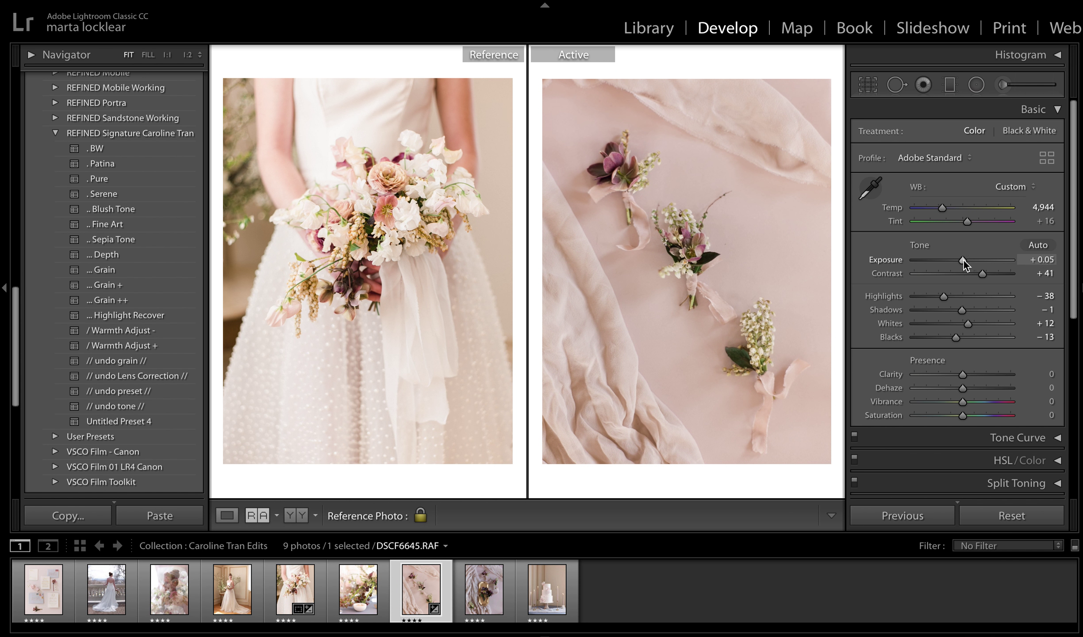
{"action": "left_click_drag", "start_coordinate": [964, 260], "coordinate": [971, 257]}
{"action": "left_click_drag", "start_coordinate": [943, 208], "coordinate": [971, 222]}
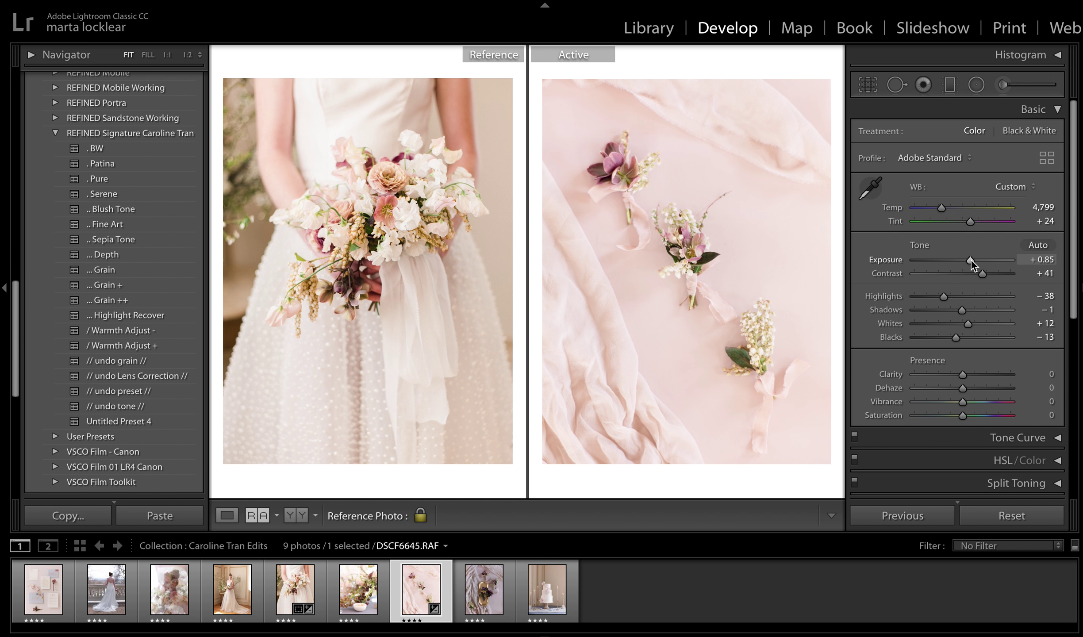
{"action": "left_click_drag", "start_coordinate": [972, 260], "coordinate": [971, 260]}
{"action": "left_click", "coordinate": [295, 515]}
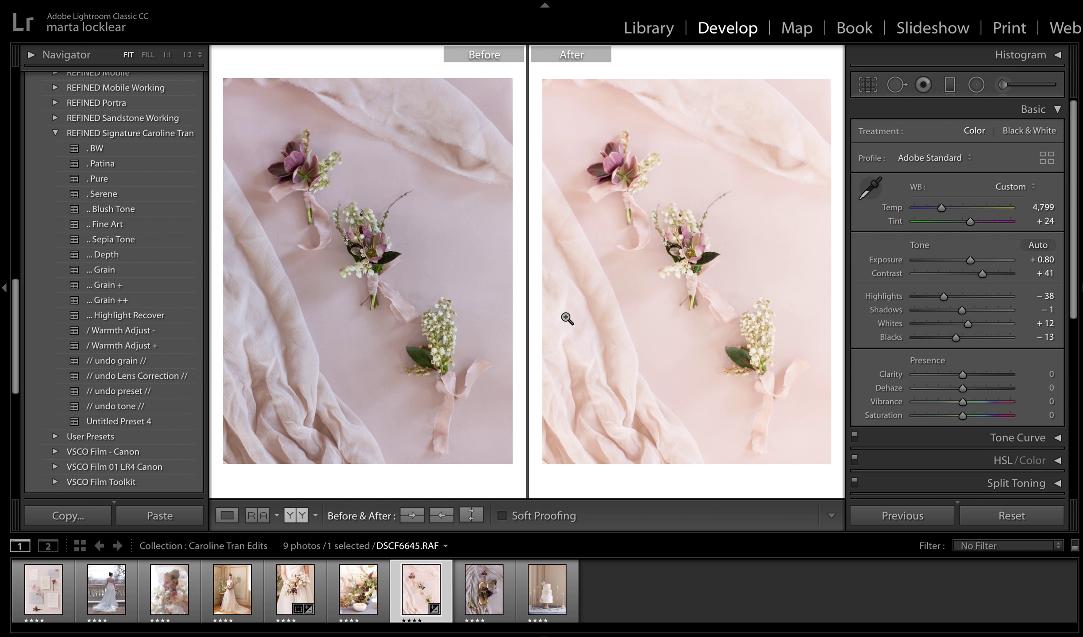
{"action": "left_click", "coordinate": [257, 515]}
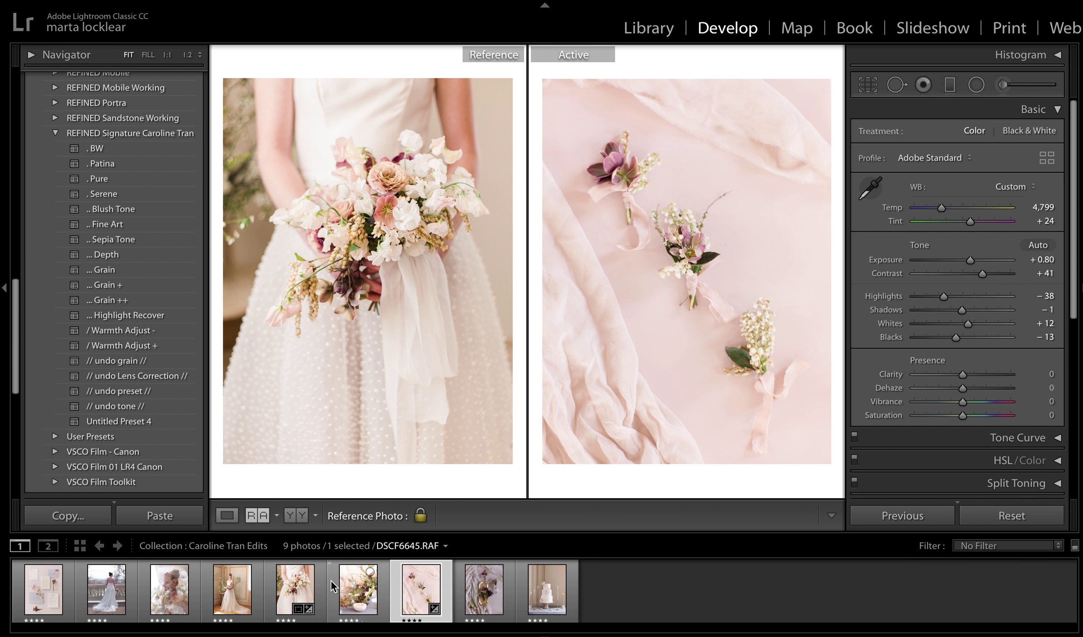
{"action": "left_click", "coordinate": [290, 515]}
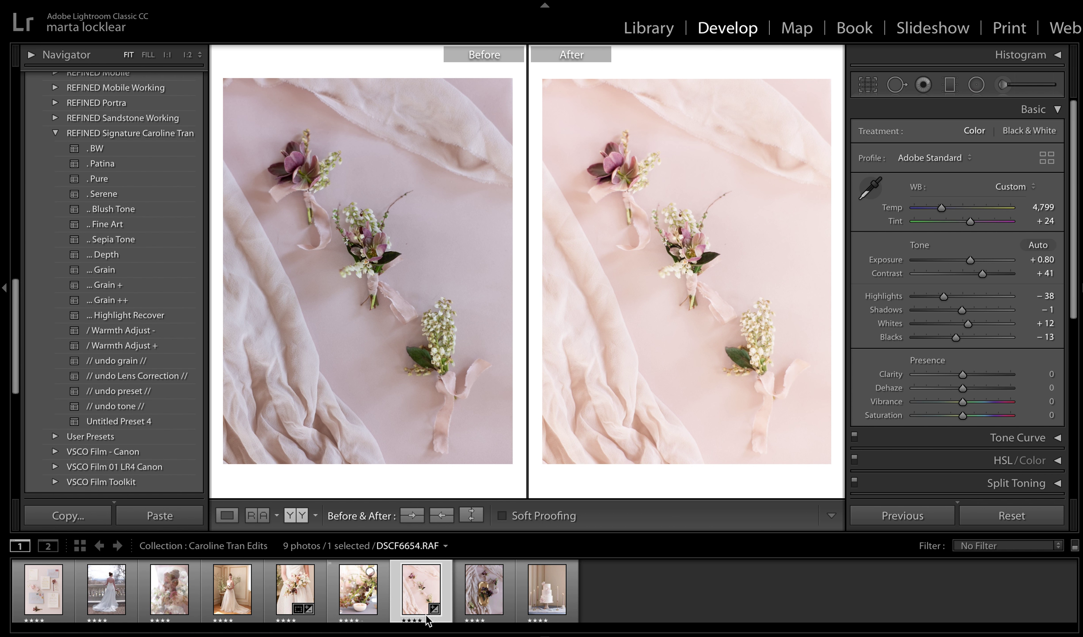
Give the candle tablescape photo the Pure preset with Exposure +0.20 and Temp 4,220.
{"action": "key", "text": "Left"}
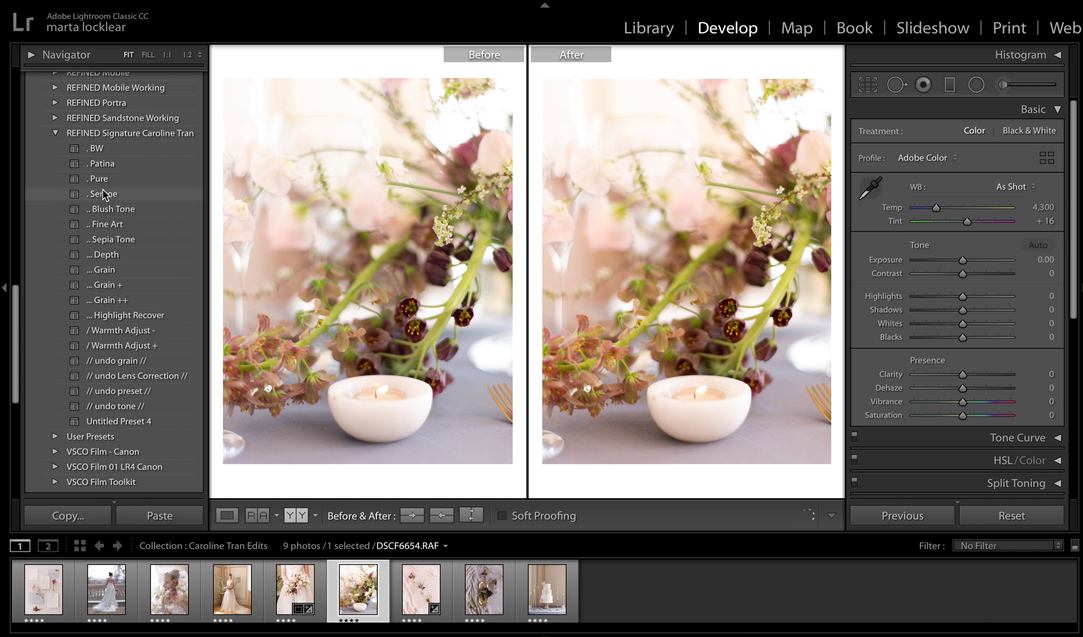
{"action": "left_click", "coordinate": [108, 178]}
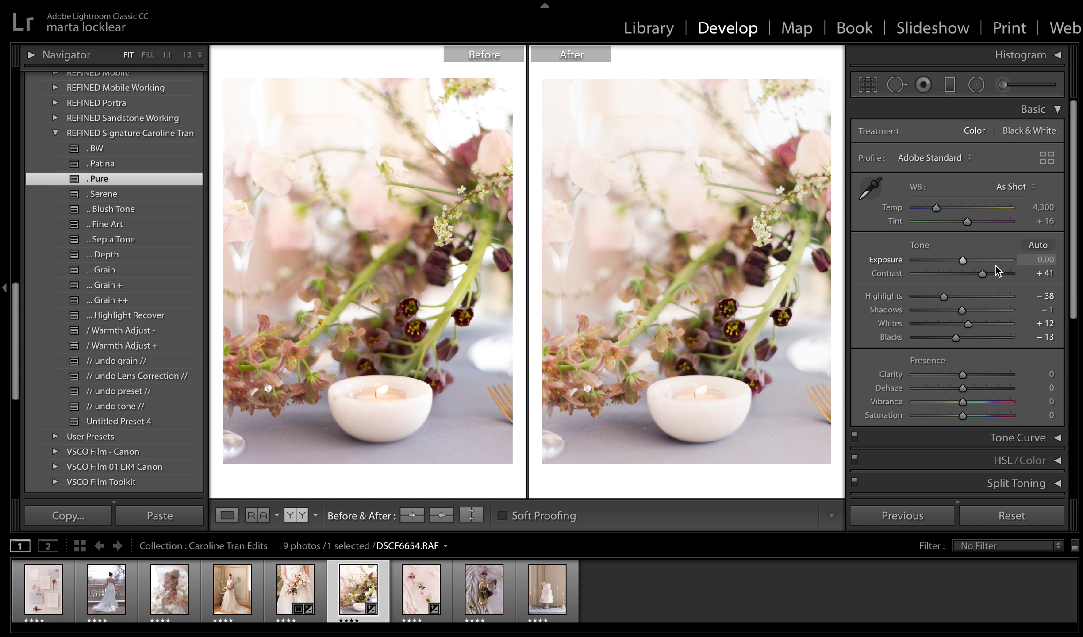
{"action": "left_click_drag", "start_coordinate": [964, 259], "coordinate": [966, 259]}
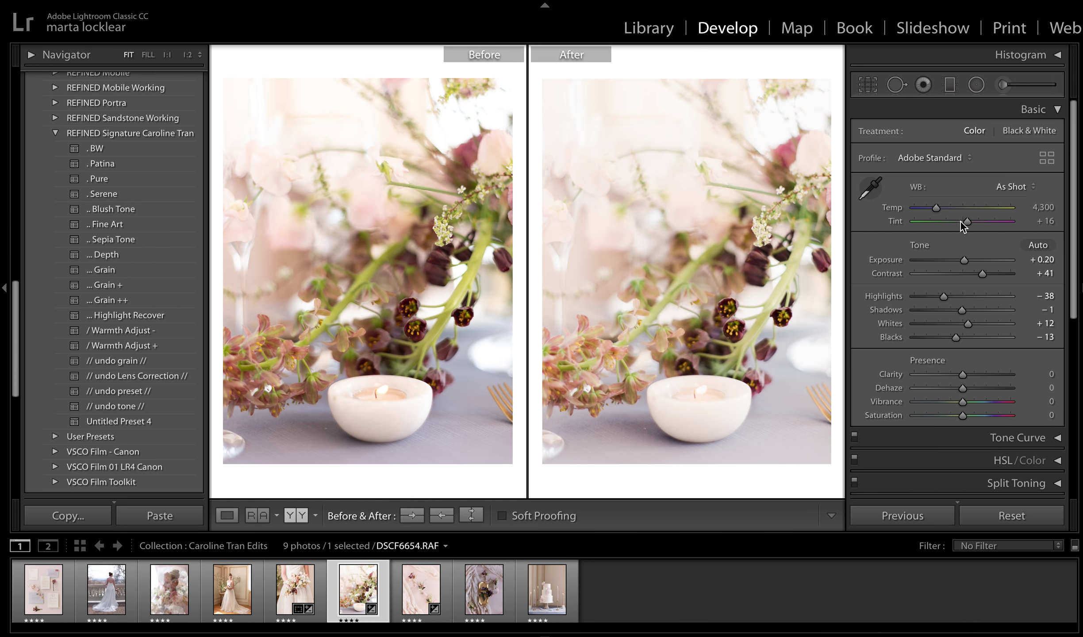
{"action": "left_click_drag", "start_coordinate": [938, 208], "coordinate": [969, 223]}
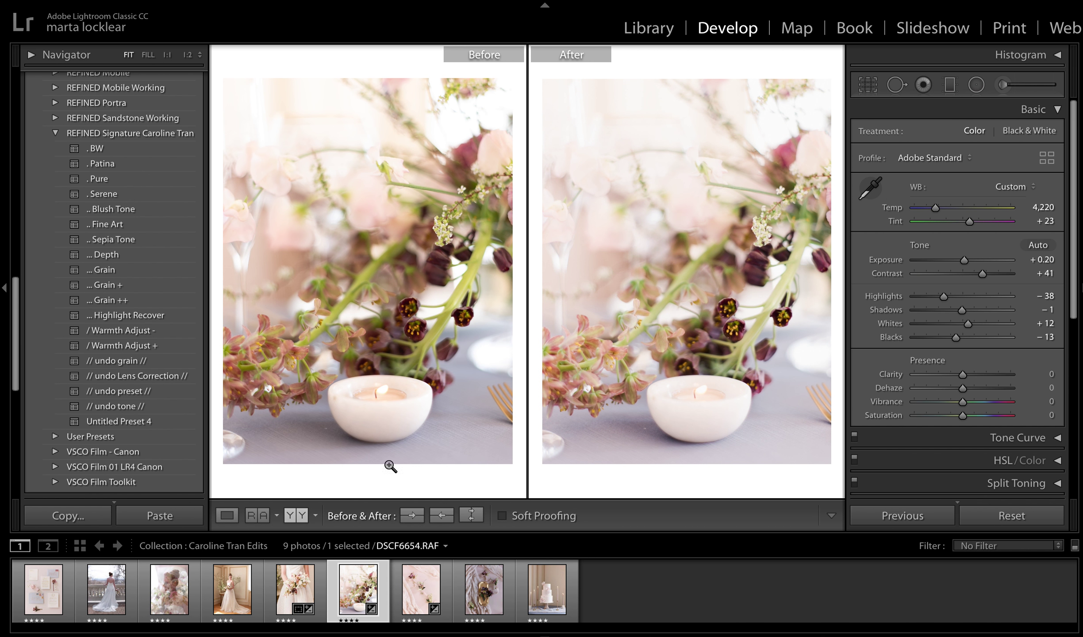
{"action": "left_click", "coordinate": [227, 516]}
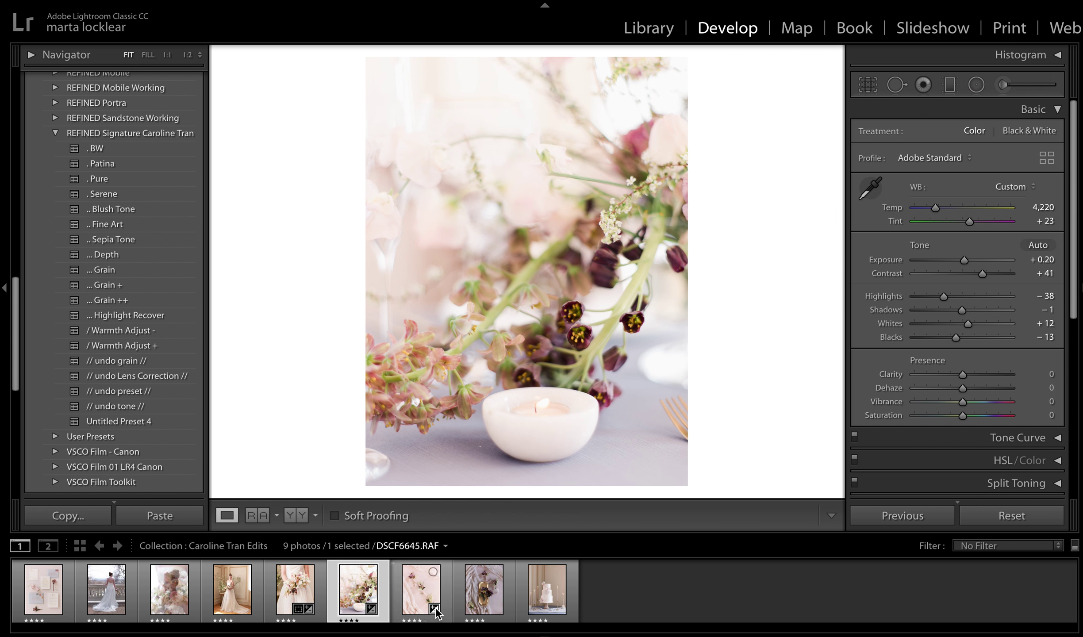
Apply Pure and Grain to the gold-tray flowers photo and raise Exposure to +0.60.
{"action": "left_click", "coordinate": [484, 591]}
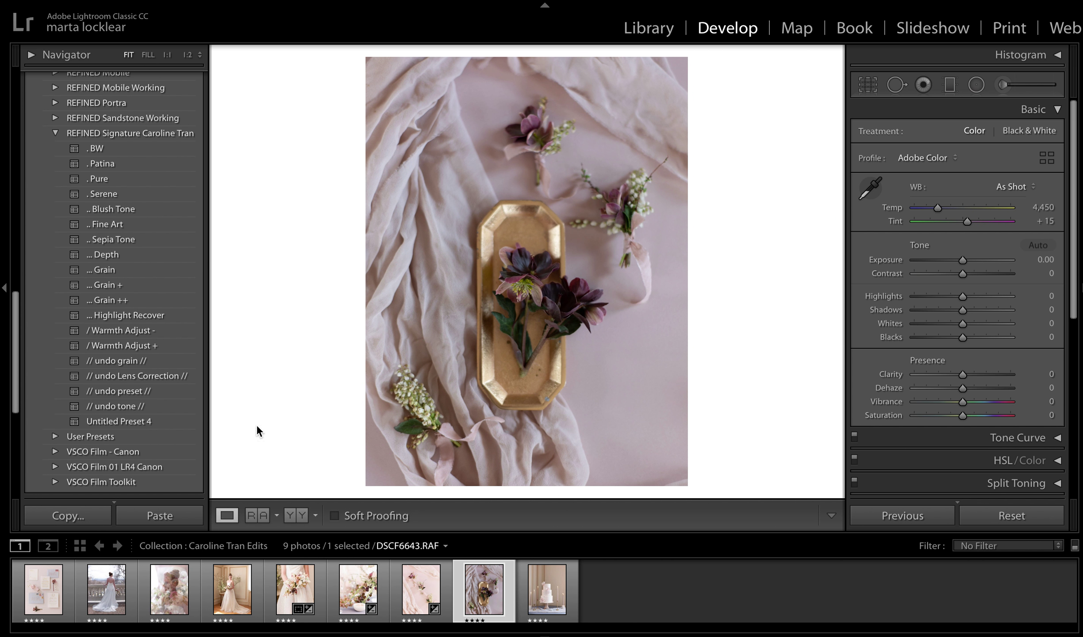
{"action": "left_click", "coordinate": [296, 516]}
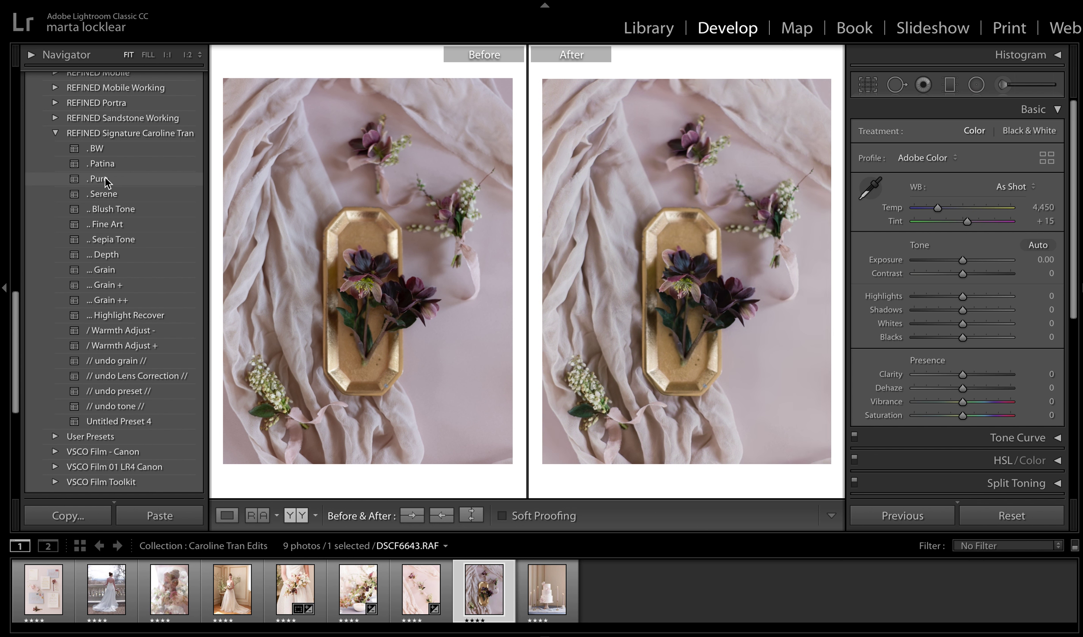
{"action": "left_click", "coordinate": [107, 181]}
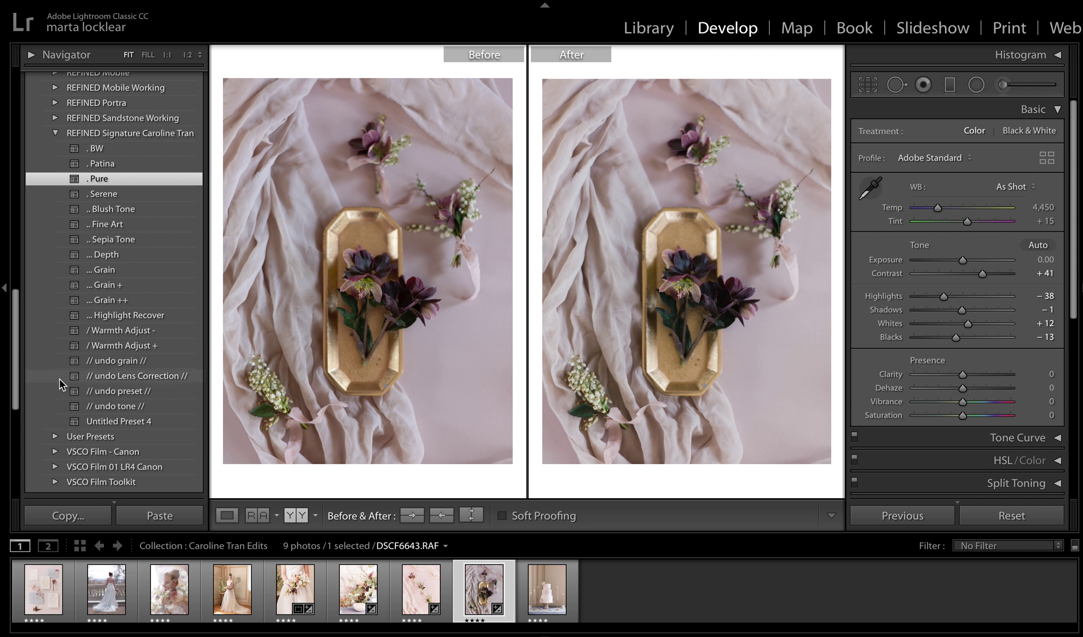
{"action": "left_click", "coordinate": [116, 271]}
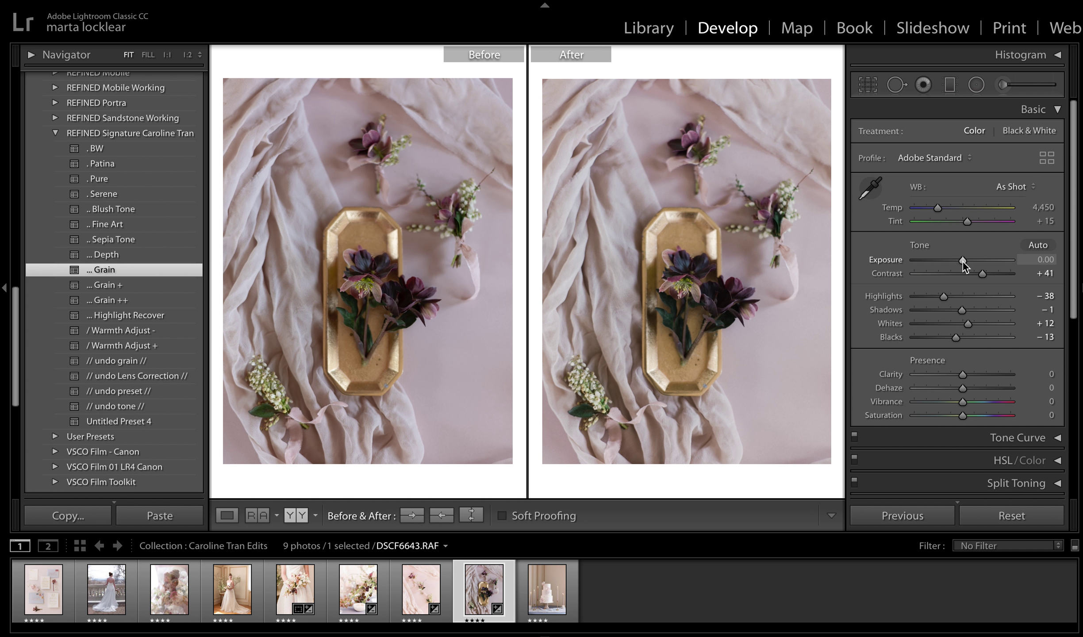
{"action": "left_click_drag", "start_coordinate": [963, 261], "coordinate": [969, 262]}
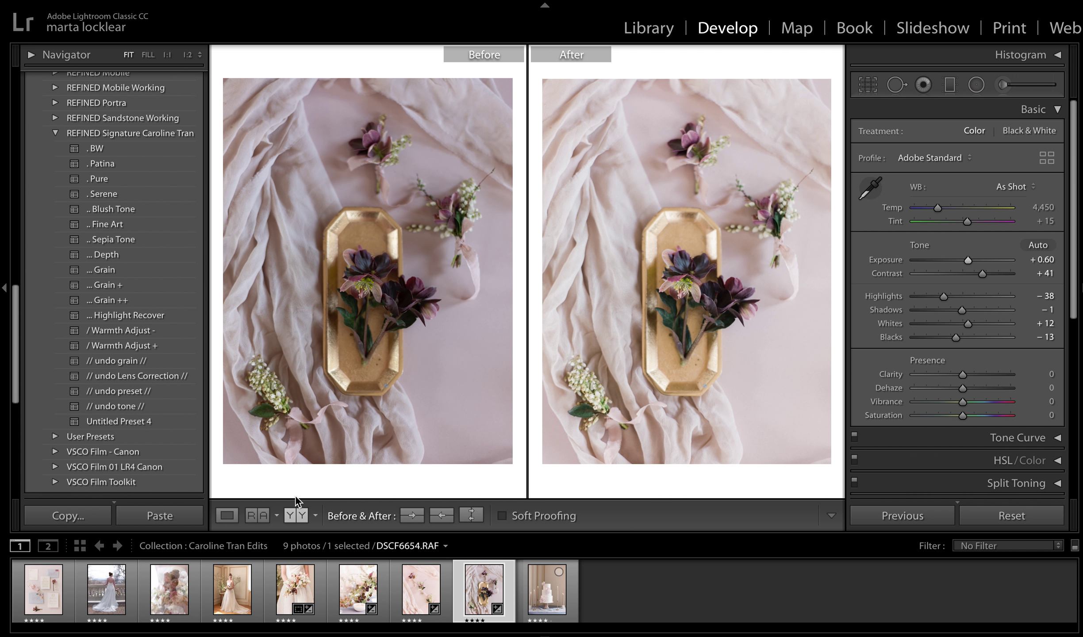
Against the bouquet reference, warm Temp to 4,898 and brighten Exposure to +1.05.
{"action": "left_click_drag", "start_coordinate": [295, 584], "coordinate": [302, 437]}
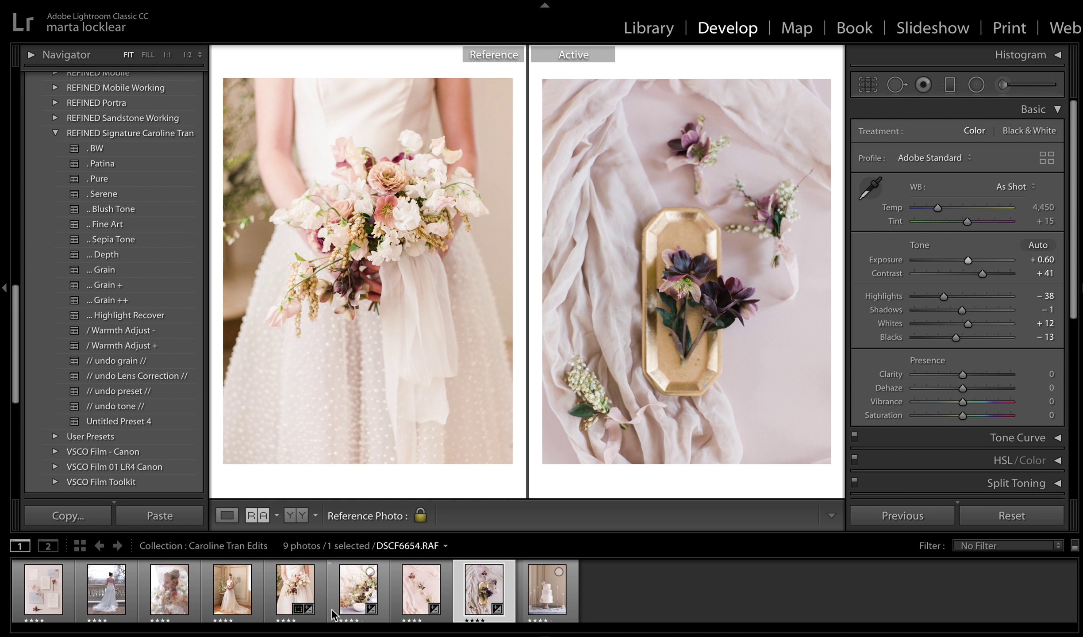
{"action": "left_click_drag", "start_coordinate": [939, 208], "coordinate": [943, 208]}
{"action": "left_click_drag", "start_coordinate": [967, 260], "coordinate": [972, 260]}
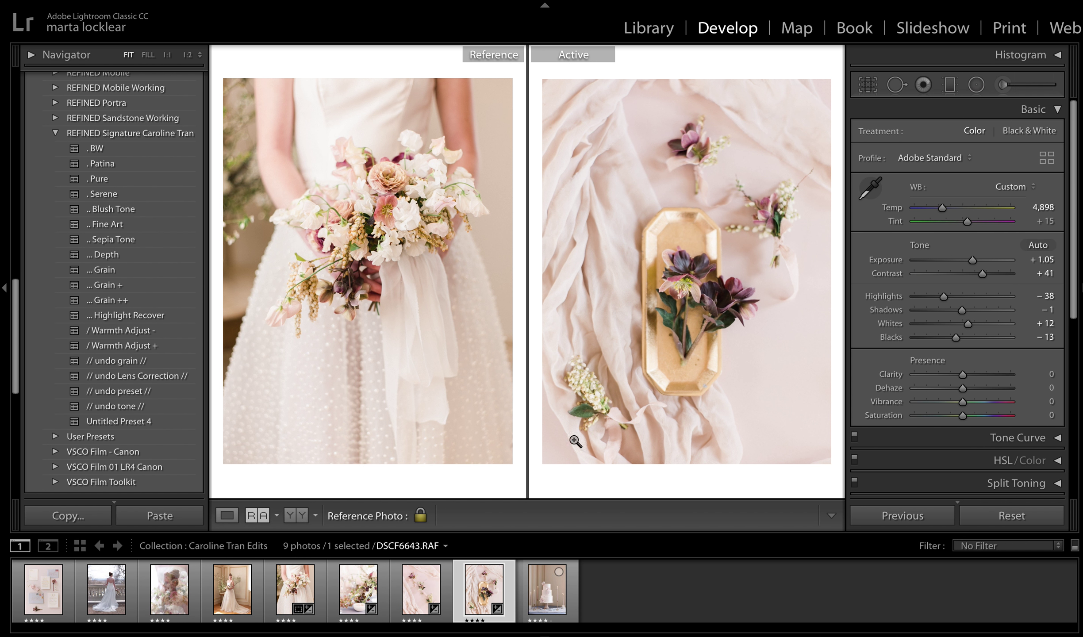
{"action": "left_click", "coordinate": [547, 590]}
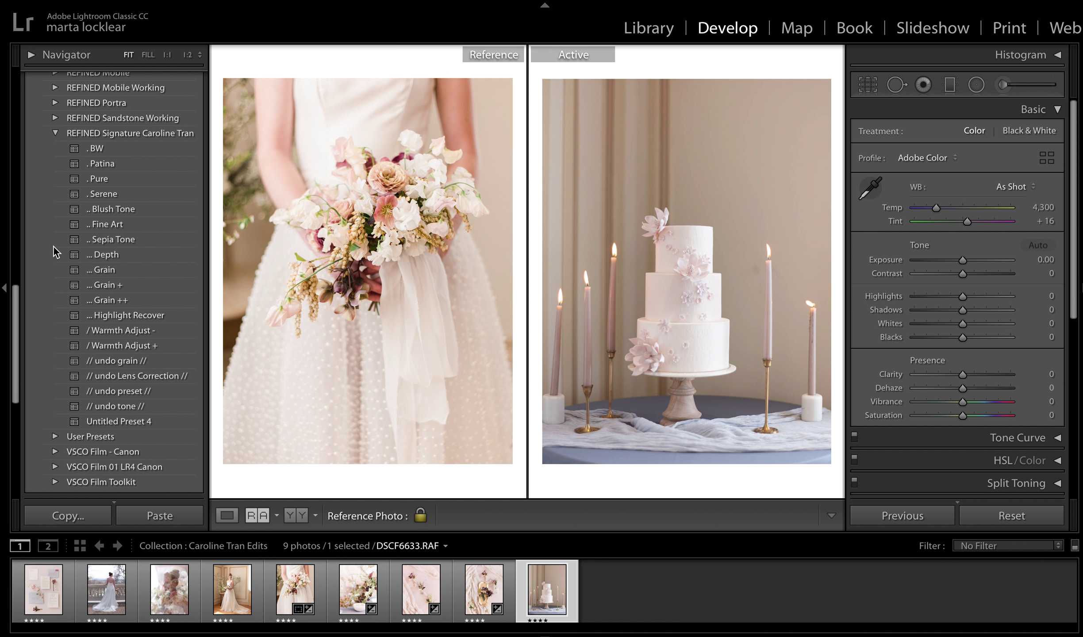
Give the cake photo Pure and Grain with Exposure +0.25, Temp 4,474 and Tint +24.
{"action": "left_click", "coordinate": [113, 180]}
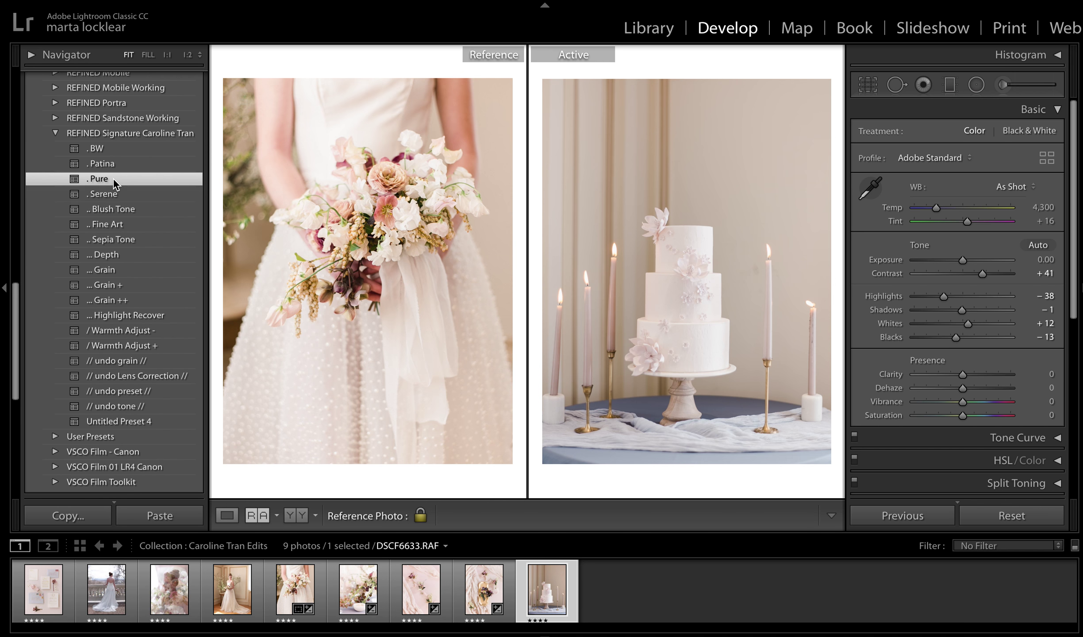
{"action": "left_click", "coordinate": [118, 270]}
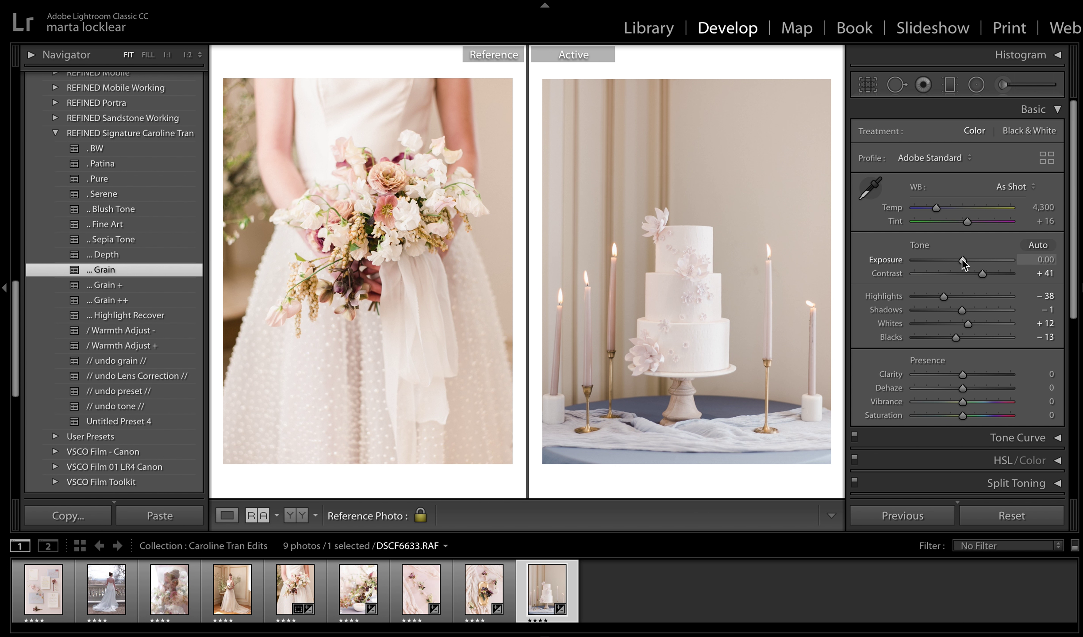
{"action": "left_click_drag", "start_coordinate": [963, 258], "coordinate": [964, 258]}
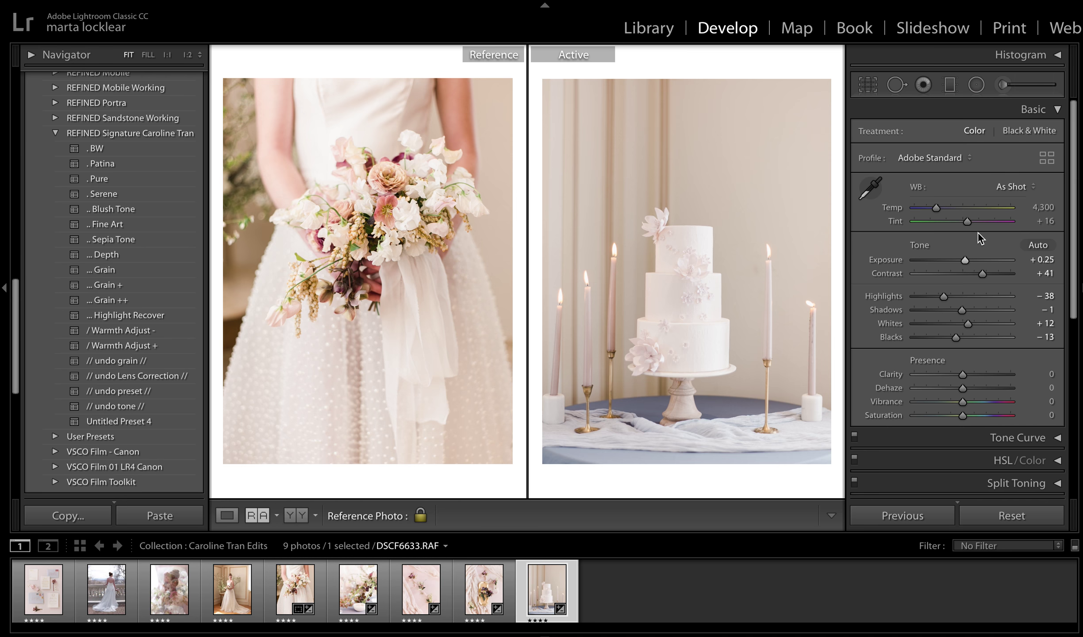
{"action": "left_click_drag", "start_coordinate": [937, 207], "coordinate": [939, 210]}
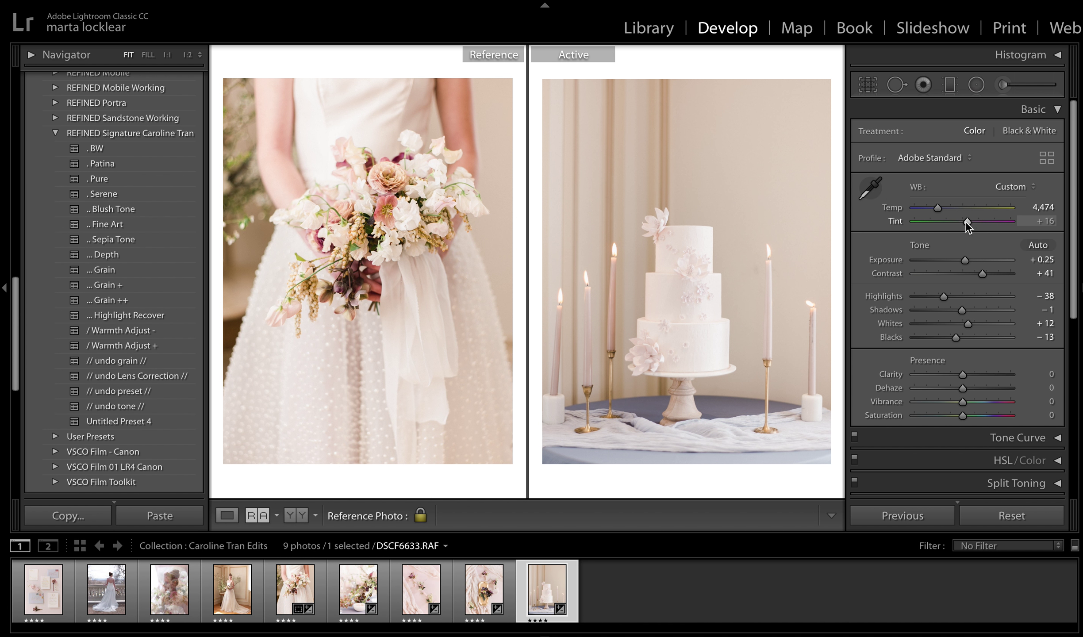
{"action": "left_click_drag", "start_coordinate": [968, 221], "coordinate": [972, 221]}
{"action": "left_click", "coordinate": [869, 86]}
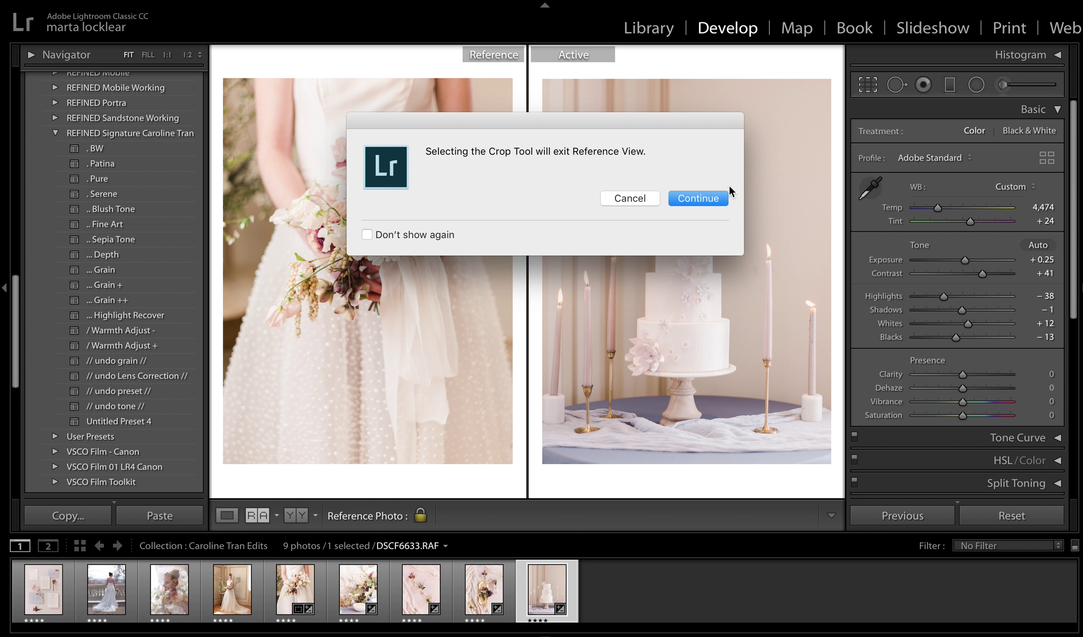
Straighten the cake photo to -0.53° while keeping the Original aspect ratio.
{"action": "left_click", "coordinate": [677, 205]}
{"action": "left_click", "coordinate": [1011, 135]}
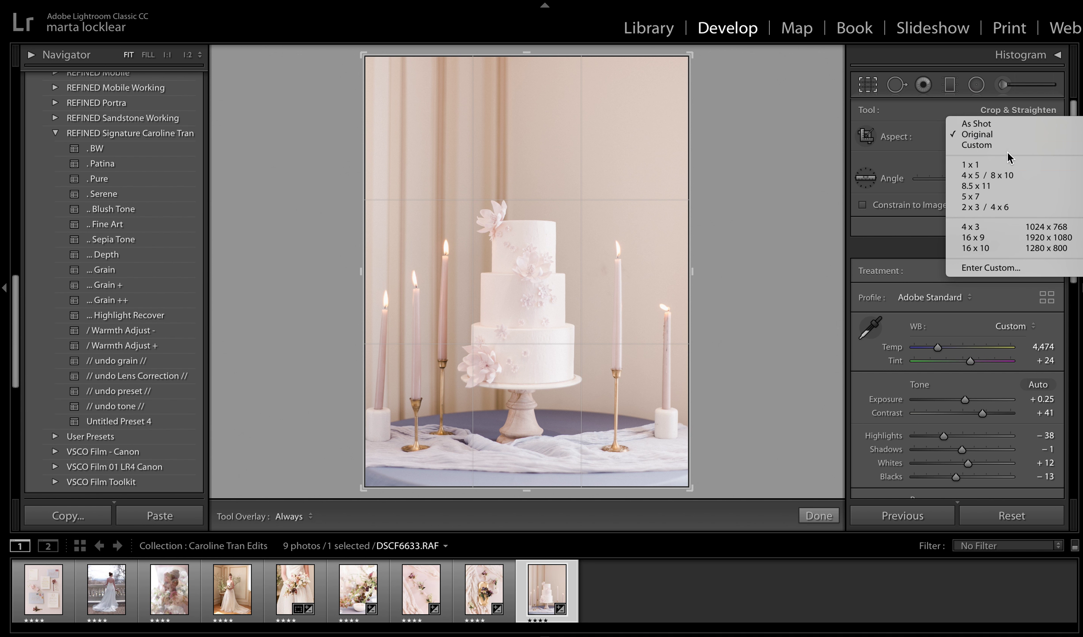
{"action": "left_click", "coordinate": [994, 230]}
{"action": "left_click_drag", "start_coordinate": [754, 277], "coordinate": [761, 281]}
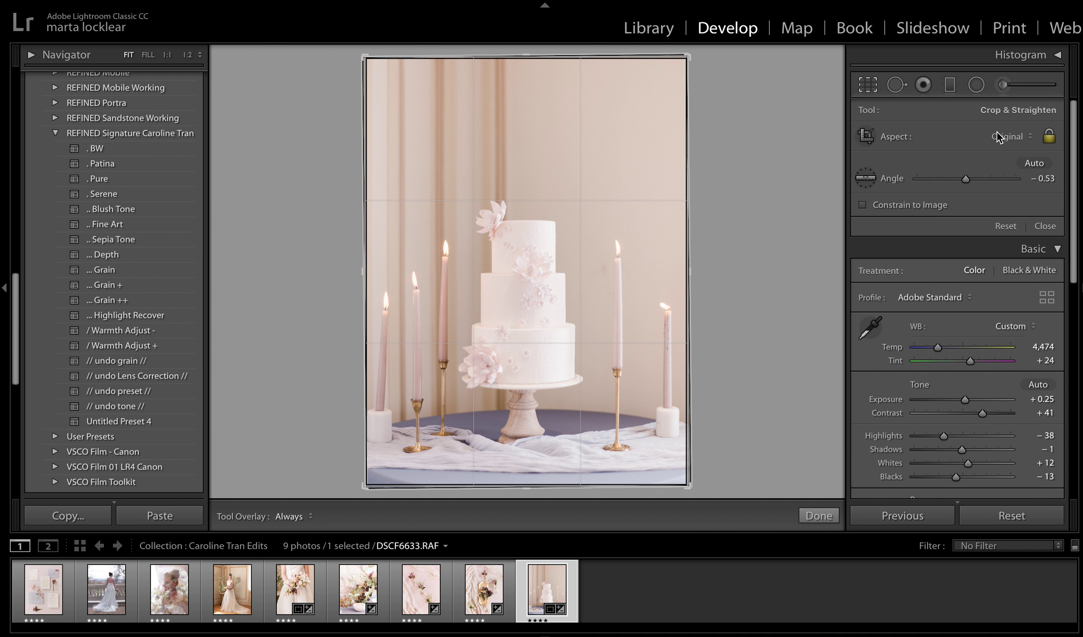
{"action": "key", "text": "Return"}
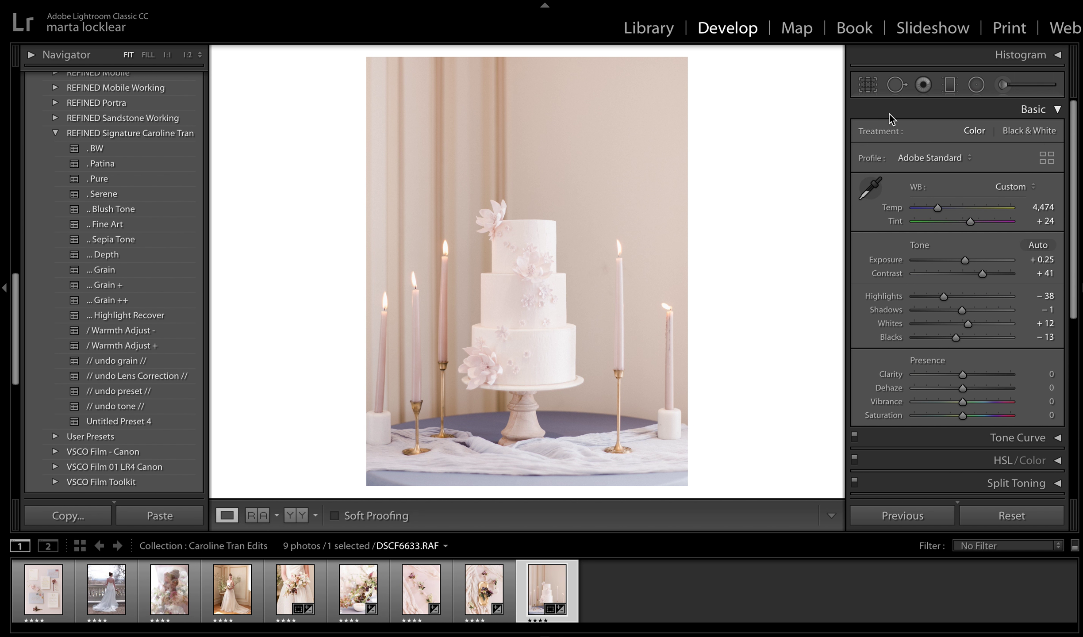
Apply the Grain preset to the cake photo and compare it against the bouquet reference.
{"action": "left_click", "coordinate": [271, 518]}
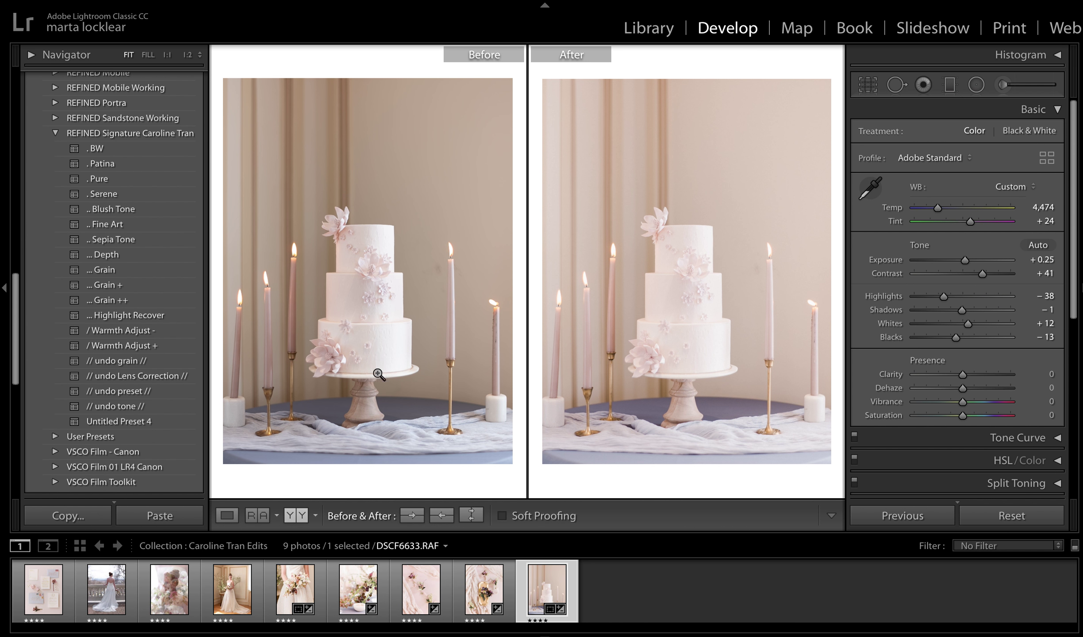
{"action": "left_click", "coordinate": [104, 270]}
{"action": "left_click", "coordinate": [257, 516]}
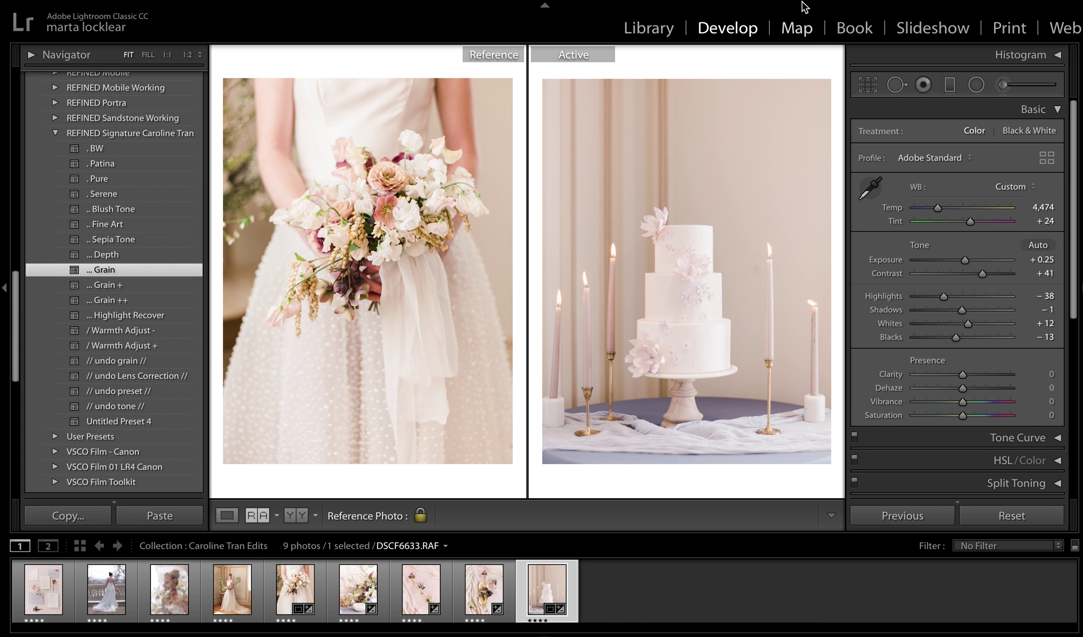
Give the double-exposure bride photo Pure and Grain, Exposure +0.40, Contrast +71 and Temp +3.
{"action": "left_click", "coordinate": [170, 589]}
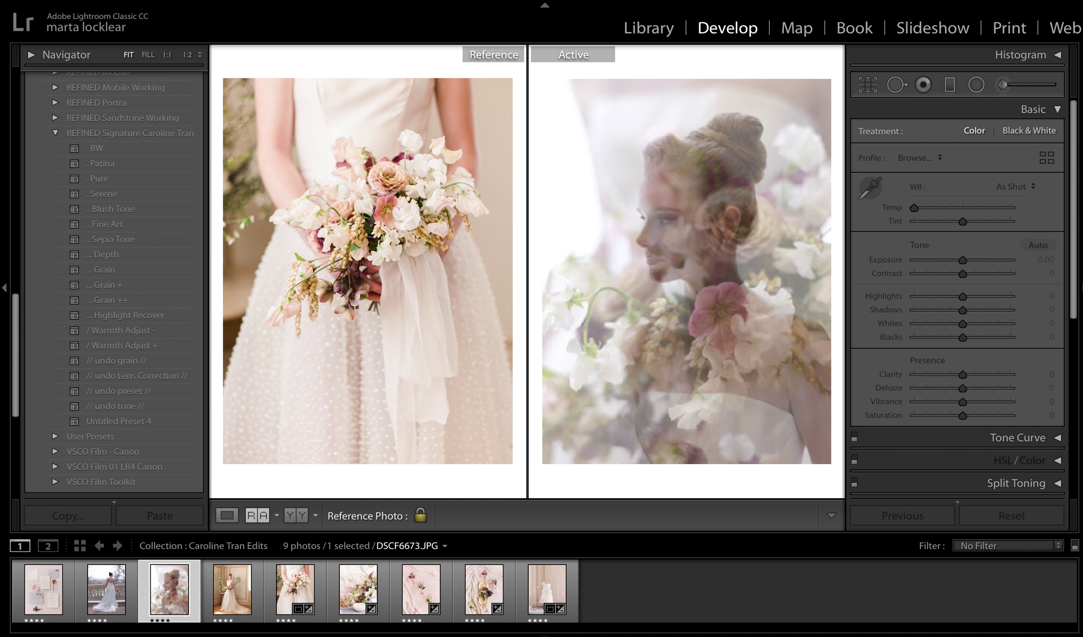
{"action": "left_click", "coordinate": [115, 178]}
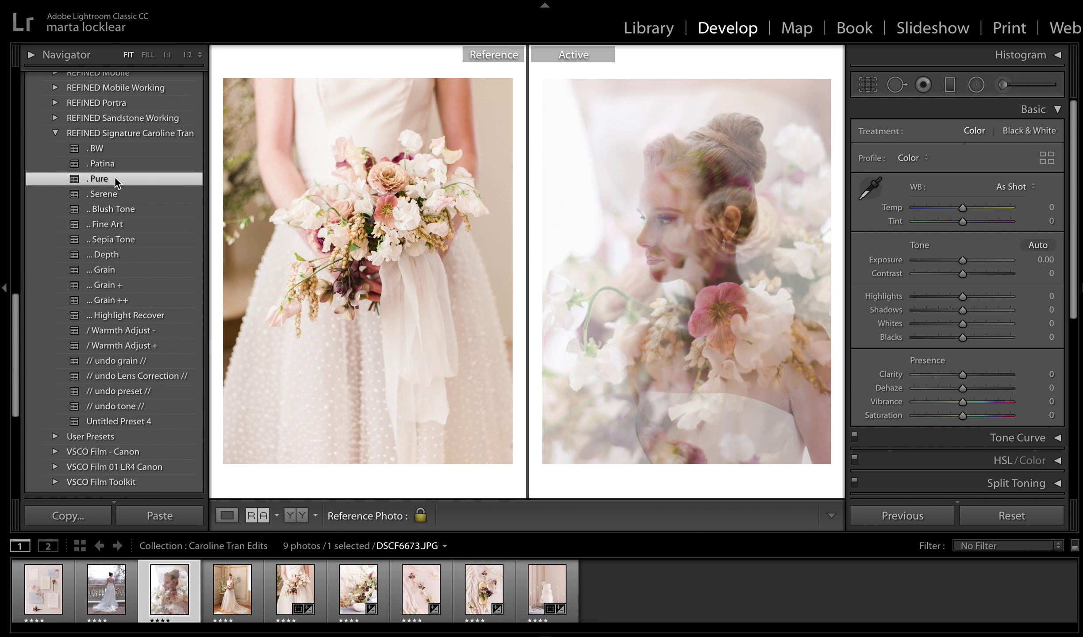
{"action": "left_click", "coordinate": [129, 269]}
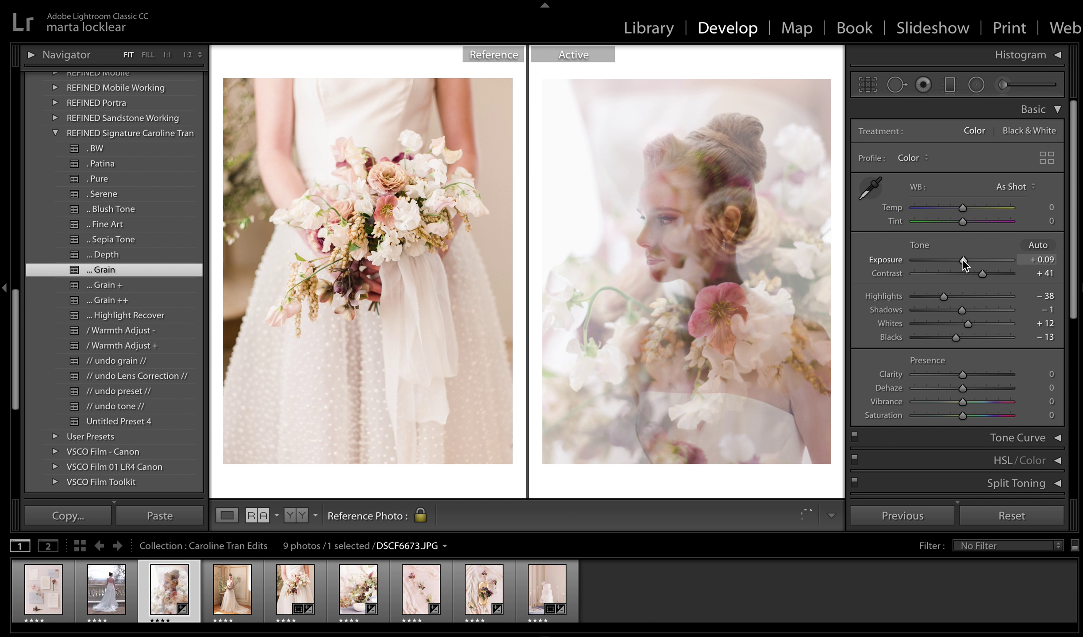
{"action": "left_click_drag", "start_coordinate": [964, 260], "coordinate": [992, 274]}
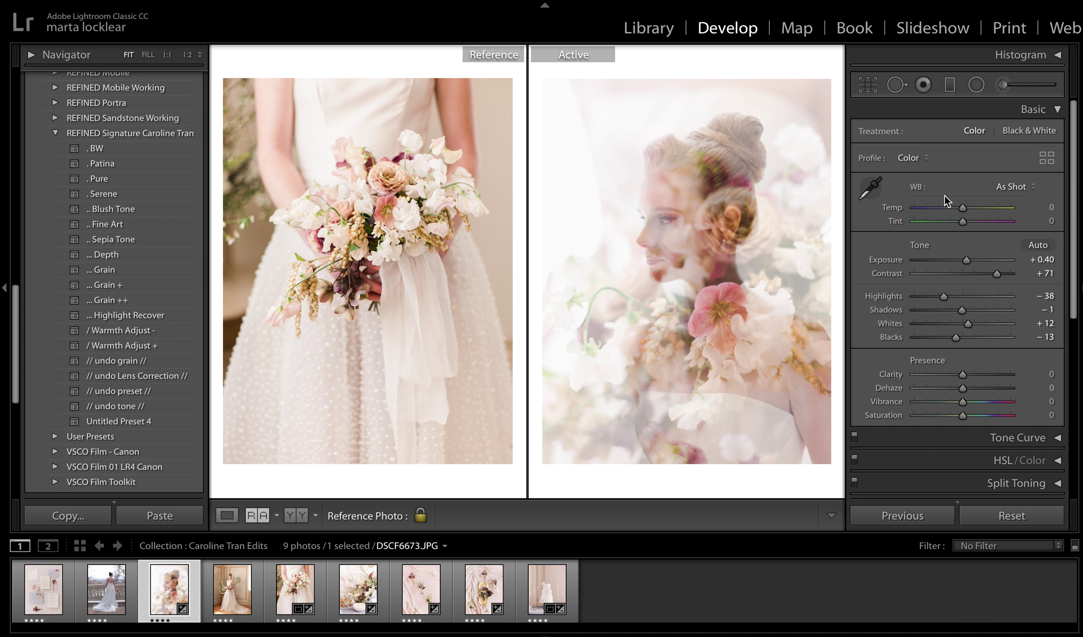
{"action": "left_click_drag", "start_coordinate": [963, 208], "coordinate": [965, 222]}
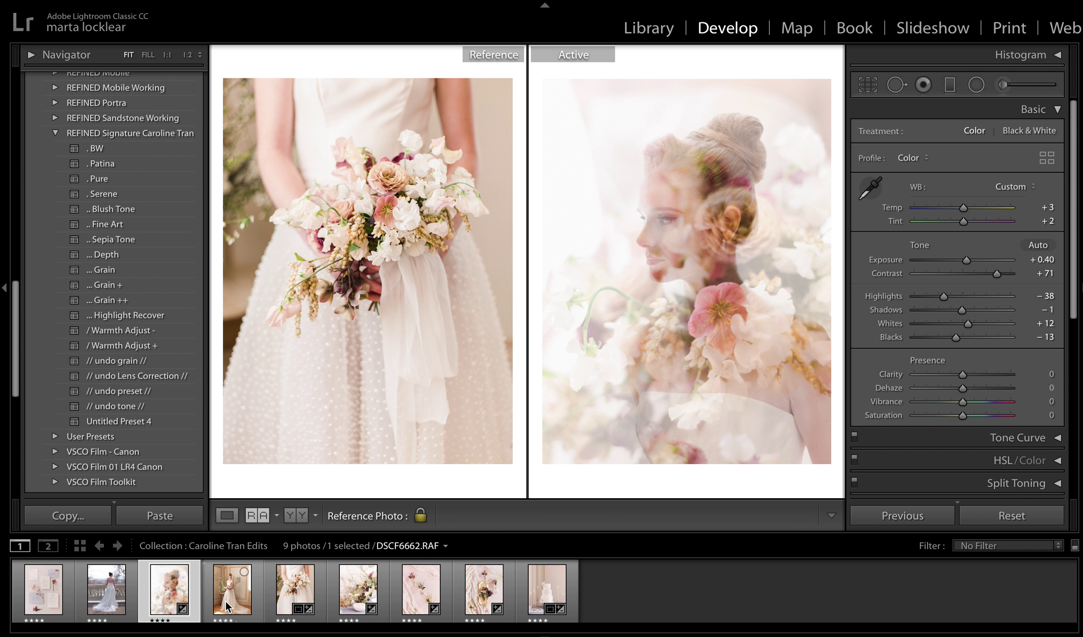
Apply the Pure preset to the fourth-thumbnail bride photo, then set Temp 4,540 and Exposure +0.20.
{"action": "left_click", "coordinate": [224, 620]}
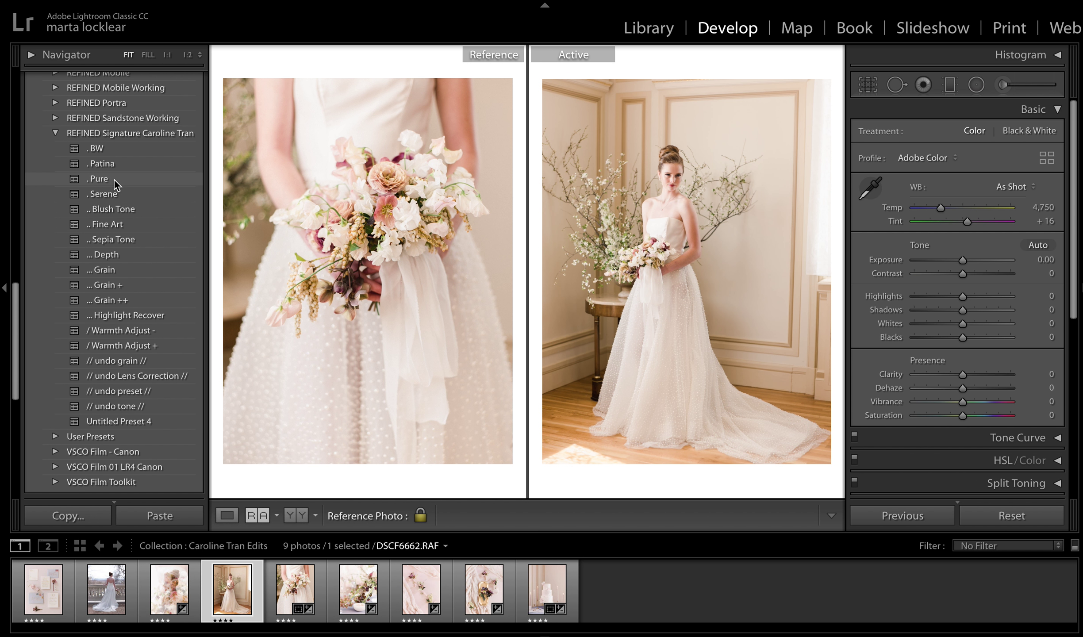
{"action": "left_click", "coordinate": [114, 180]}
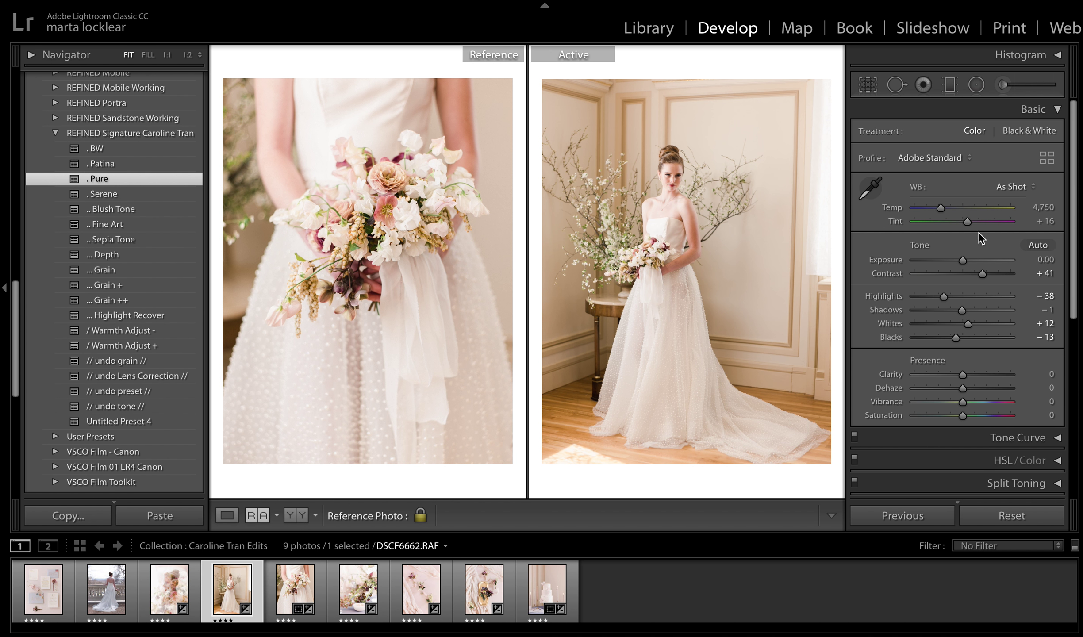
{"action": "left_click", "coordinate": [296, 515]}
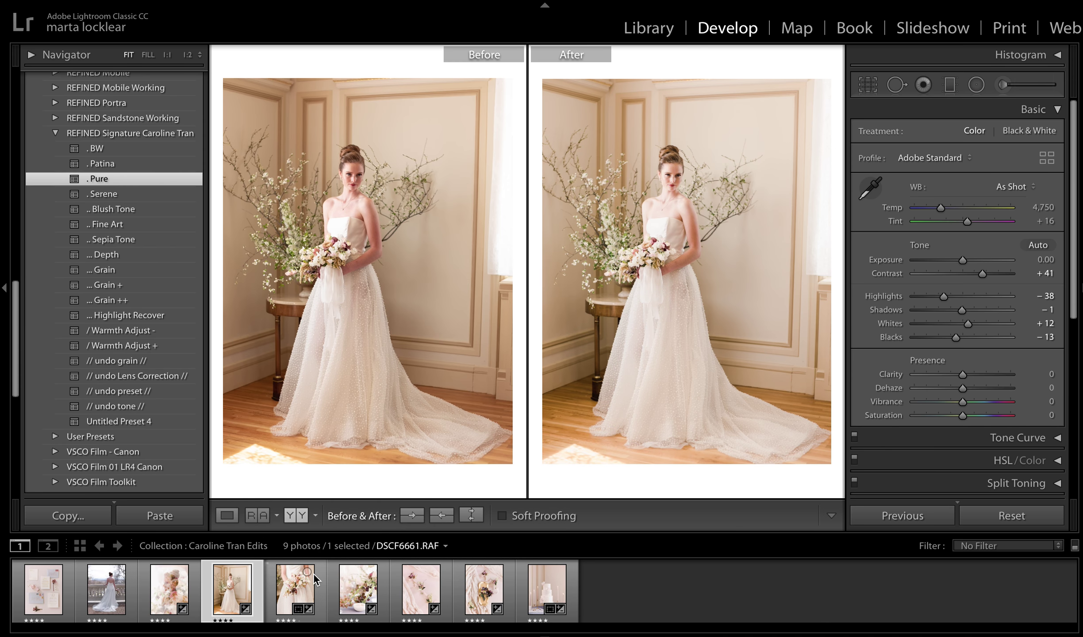
{"action": "left_click", "coordinate": [226, 515]}
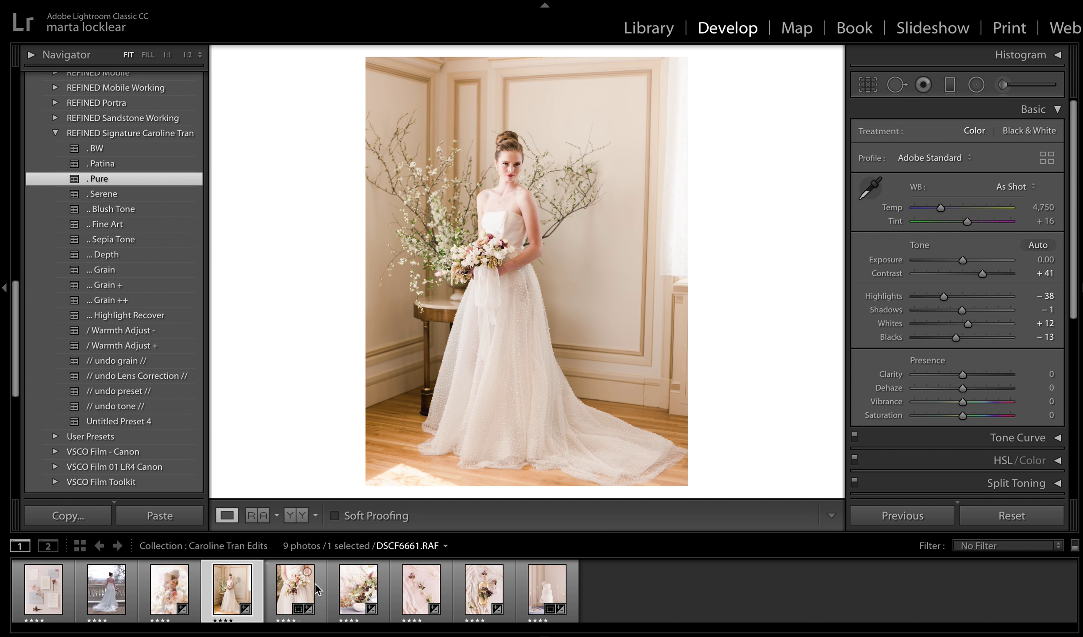
{"action": "left_click", "coordinate": [257, 516]}
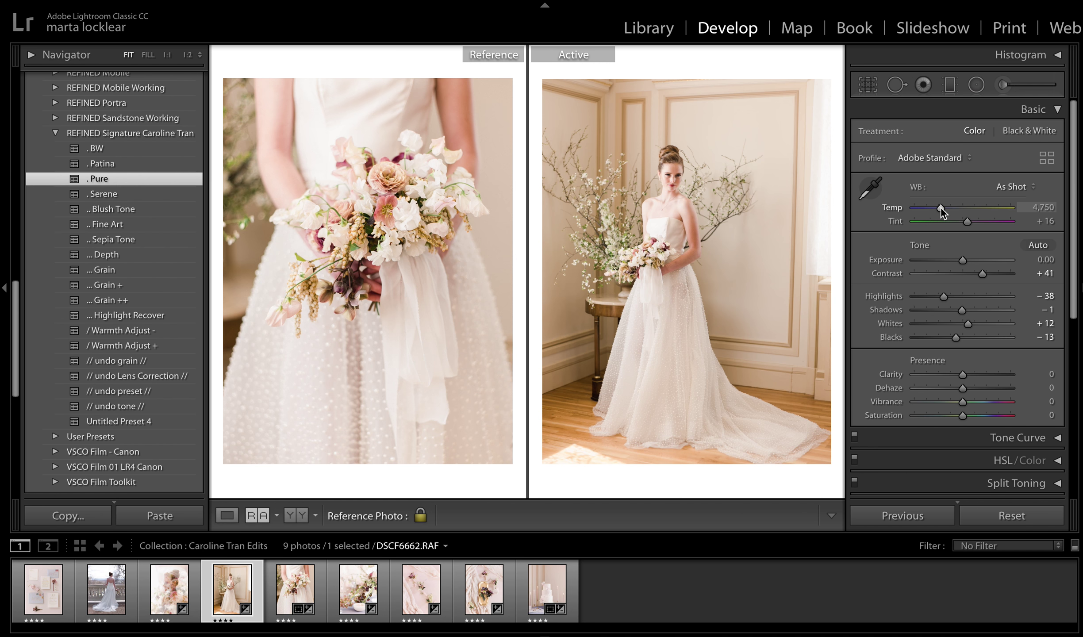
{"action": "left_click_drag", "start_coordinate": [942, 209], "coordinate": [940, 210]}
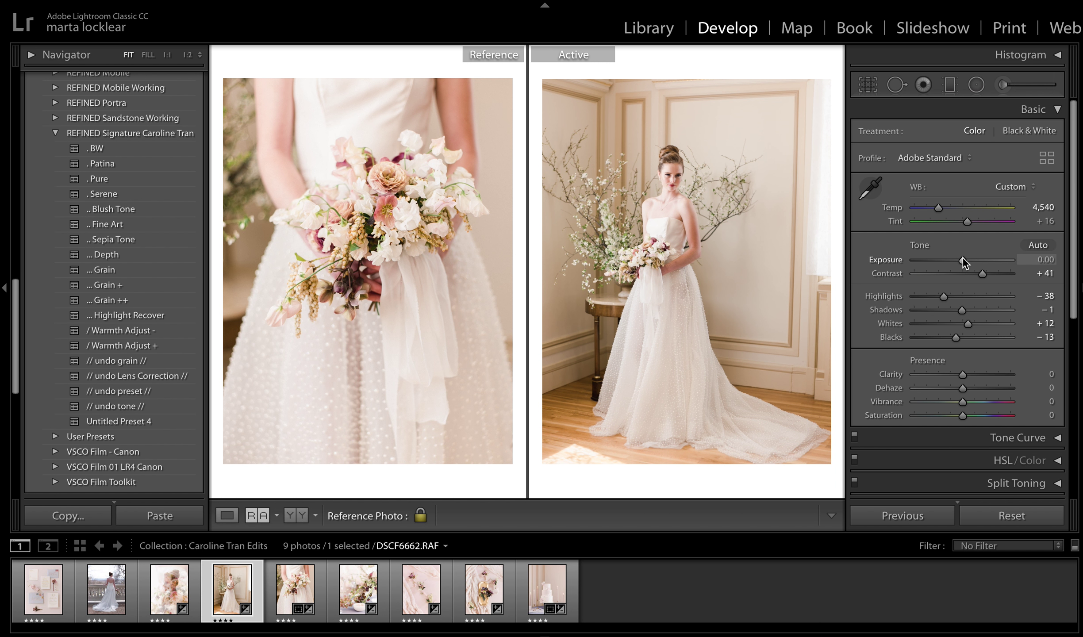
{"action": "left_click_drag", "start_coordinate": [963, 259], "coordinate": [966, 260]}
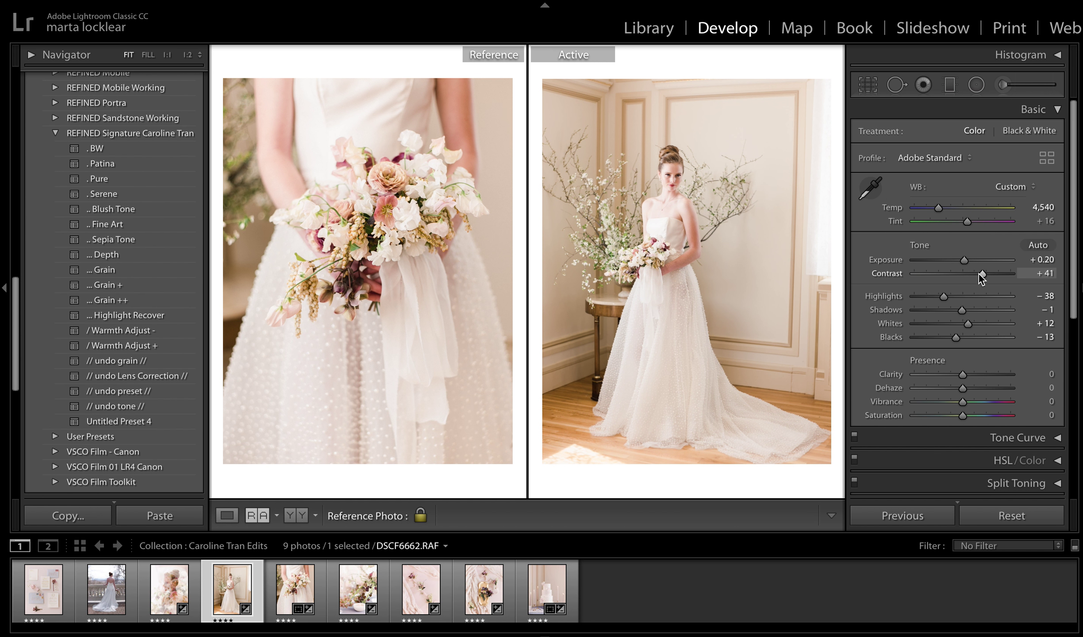
Inspect the bride's face at 1:1 and raise Contrast to +39.
{"action": "left_click", "coordinate": [665, 211]}
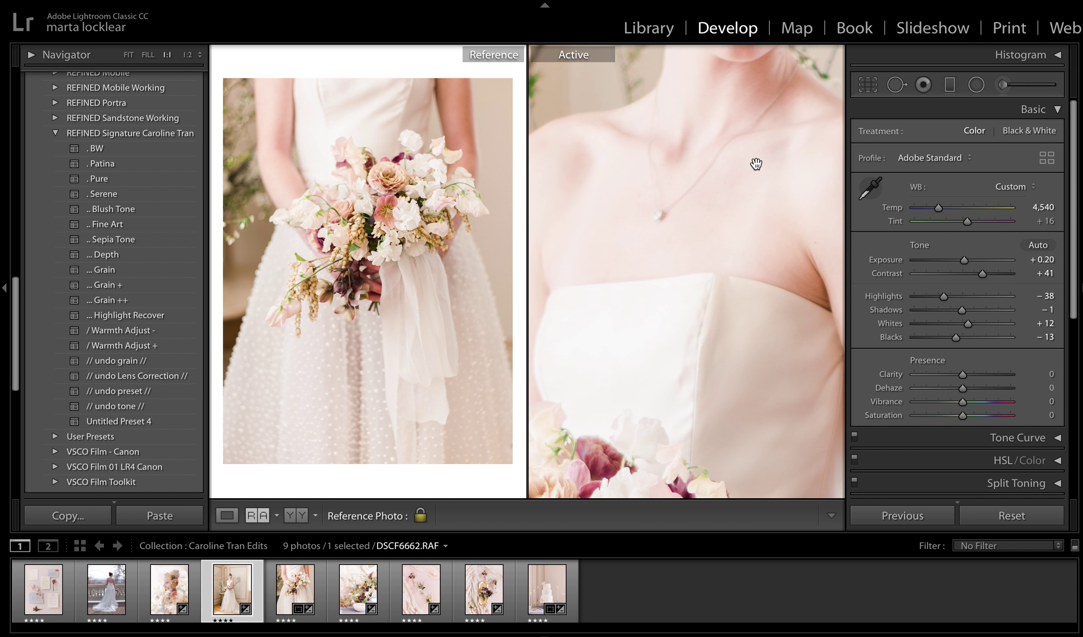
{"action": "left_click_drag", "start_coordinate": [677, 135], "coordinate": [620, 404]}
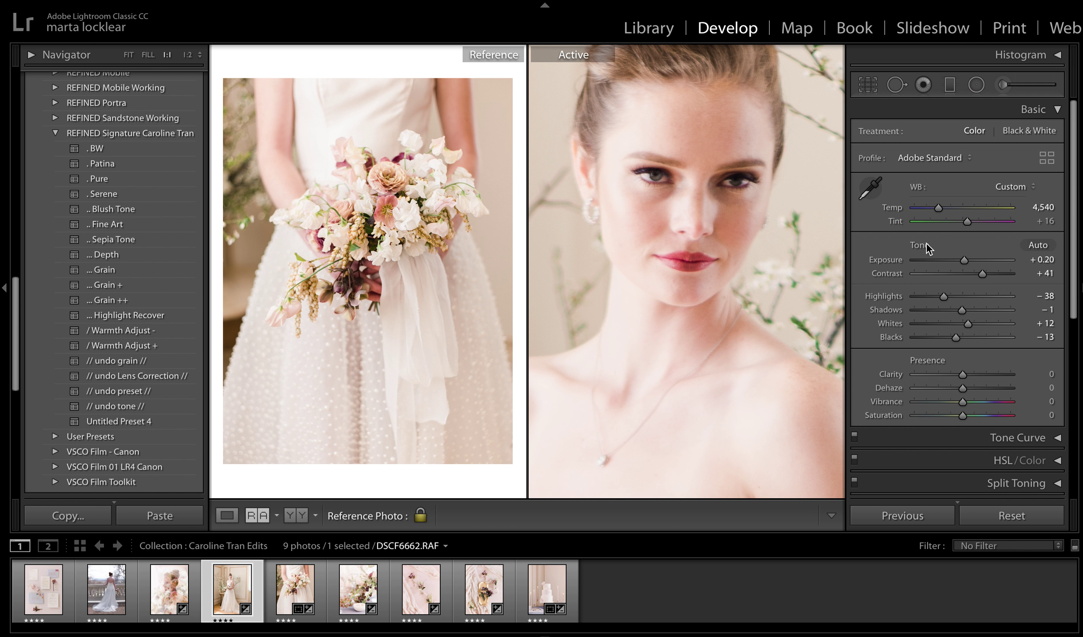
{"action": "left_click_drag", "start_coordinate": [982, 274], "coordinate": [986, 274]}
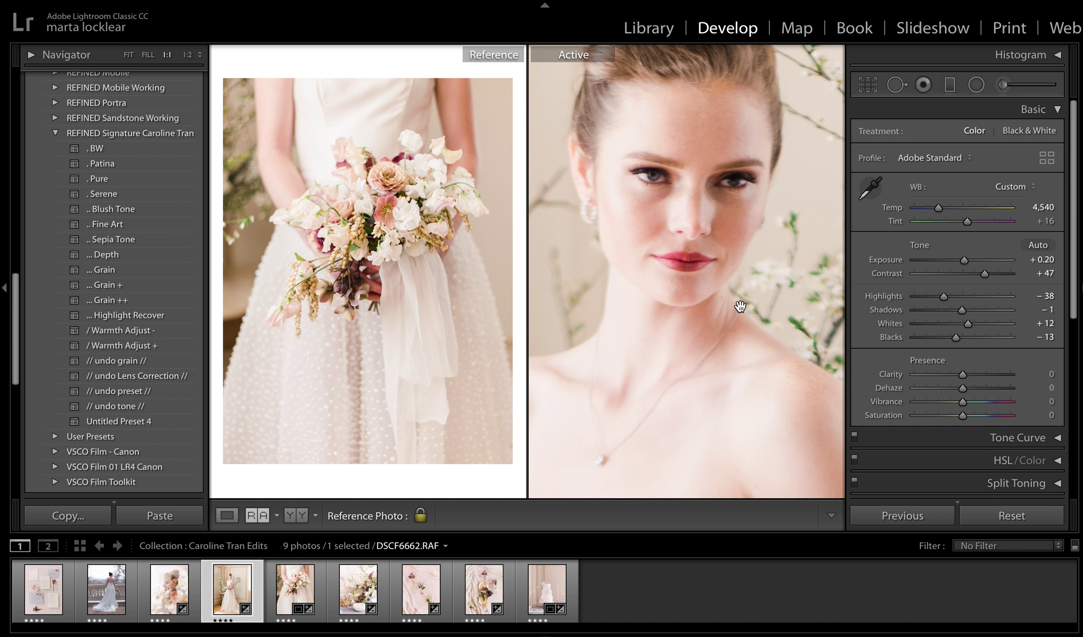
{"action": "left_click", "coordinate": [756, 301]}
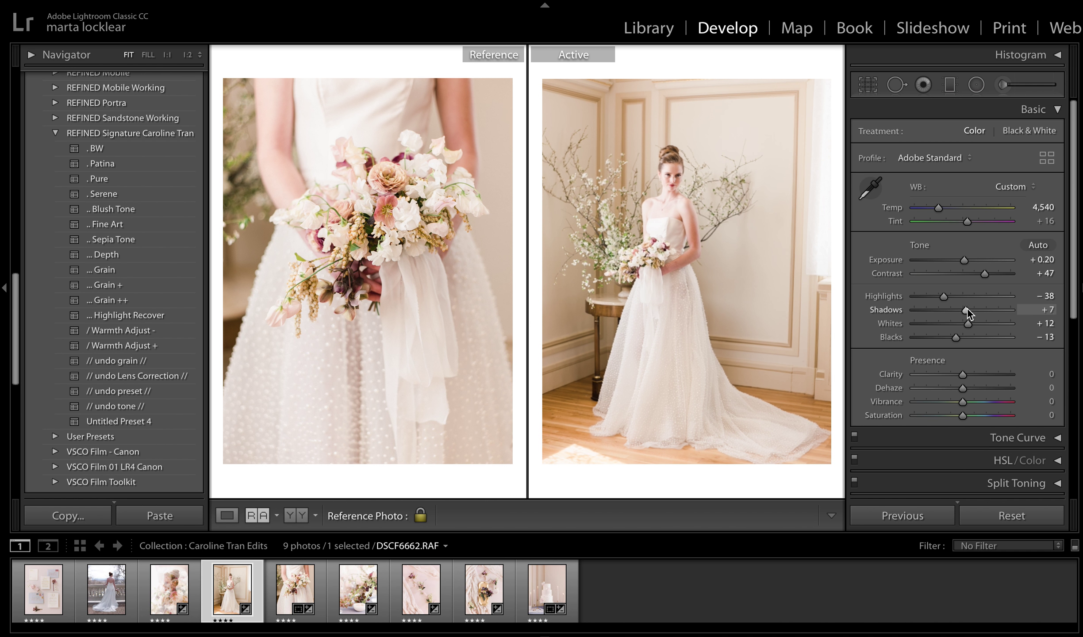
Set Shadows to +11 and Temp to 4,380 on the bride-in-the-room photo.
{"action": "left_click_drag", "start_coordinate": [969, 309], "coordinate": [975, 310]}
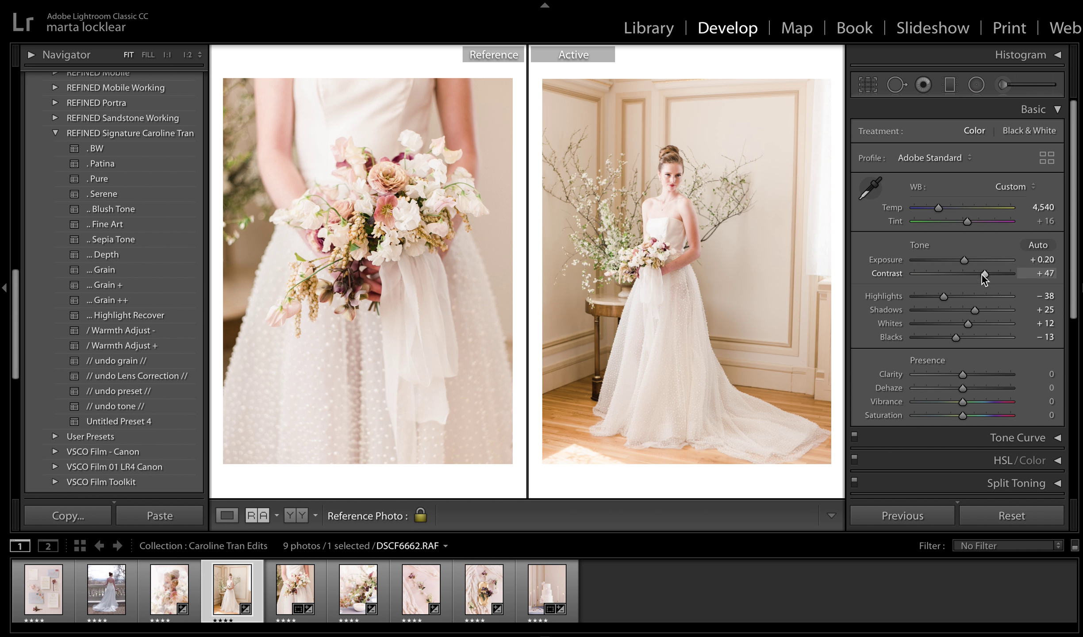
{"action": "scroll", "coordinate": [979, 279], "scroll_direction": "up", "scroll_amount": 1}
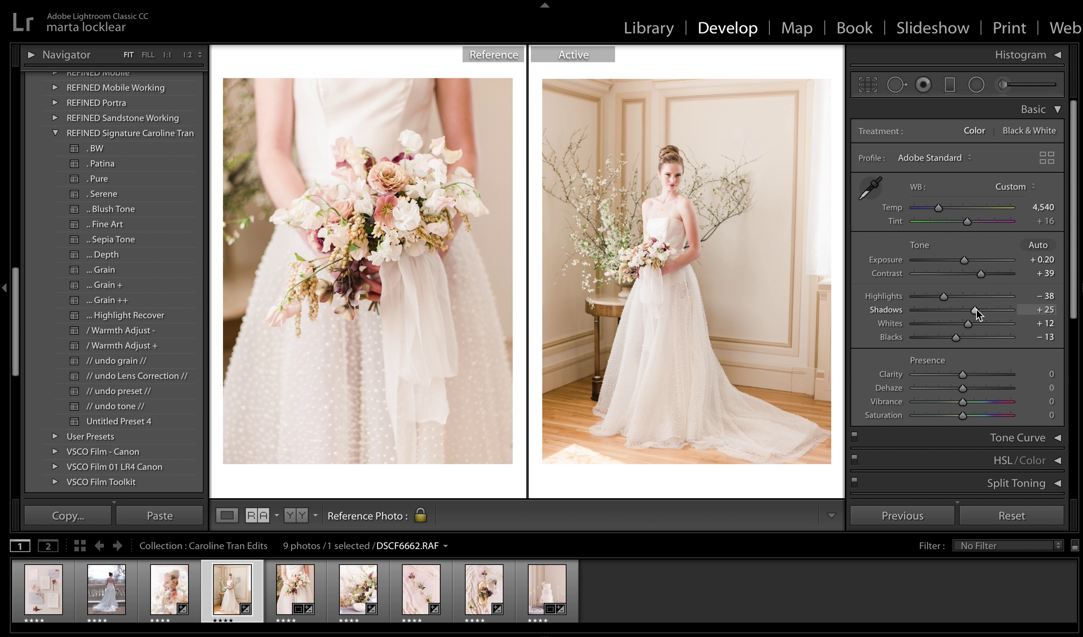
{"action": "scroll", "coordinate": [977, 310], "scroll_direction": "up", "scroll_amount": 3}
{"action": "scroll", "coordinate": [971, 314], "scroll_direction": "down", "scroll_amount": 17}
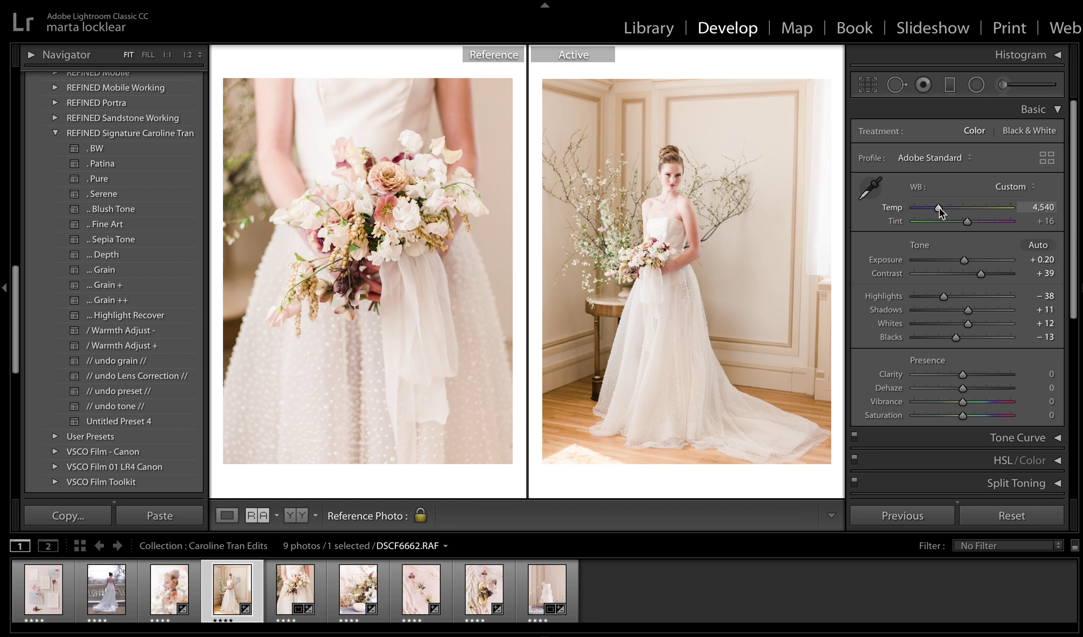
{"action": "scroll", "coordinate": [939, 208], "scroll_direction": "down", "scroll_amount": 12}
{"action": "scroll", "coordinate": [937, 208], "scroll_direction": "up", "scroll_amount": 5}
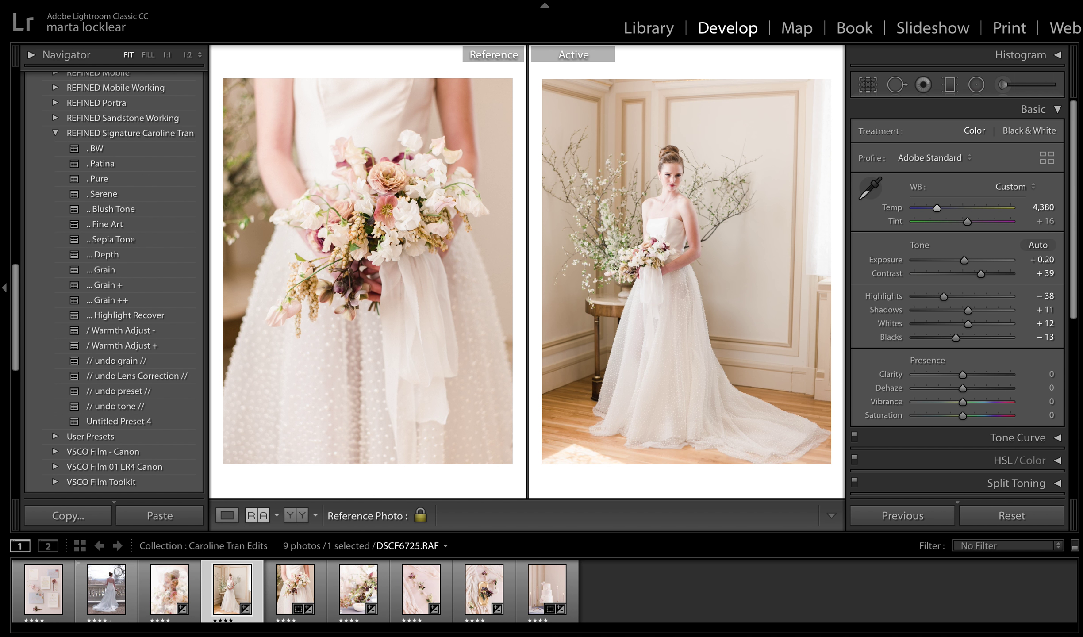
{"action": "left_click", "coordinate": [127, 593]}
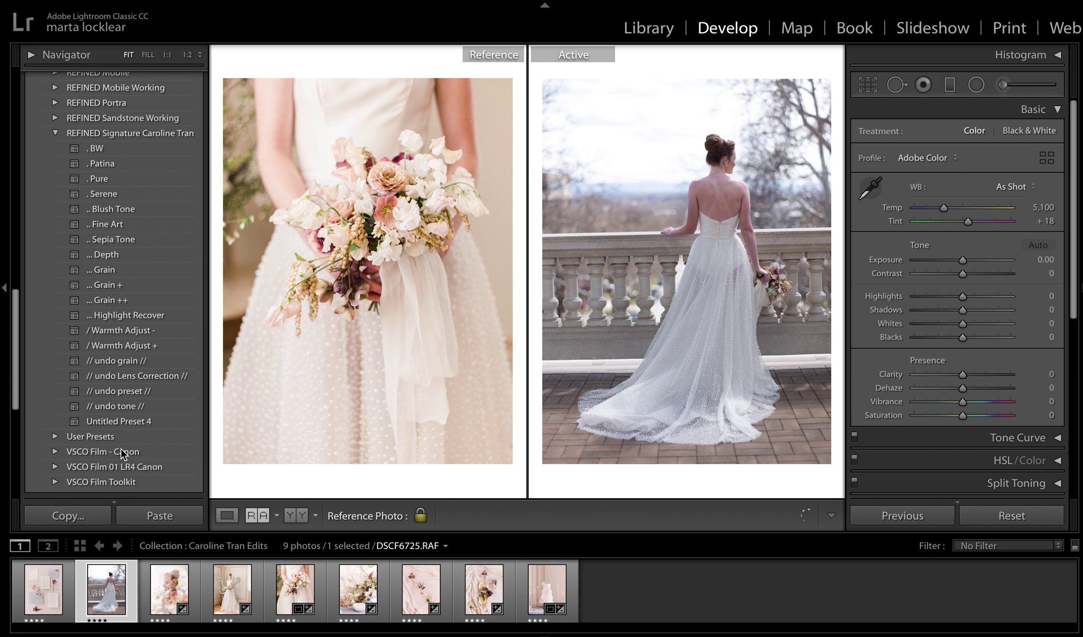
Stack the Pure and Grain presets on the balustrade photo, giving Contrast +41 and Highlights −38.
{"action": "left_click", "coordinate": [113, 180]}
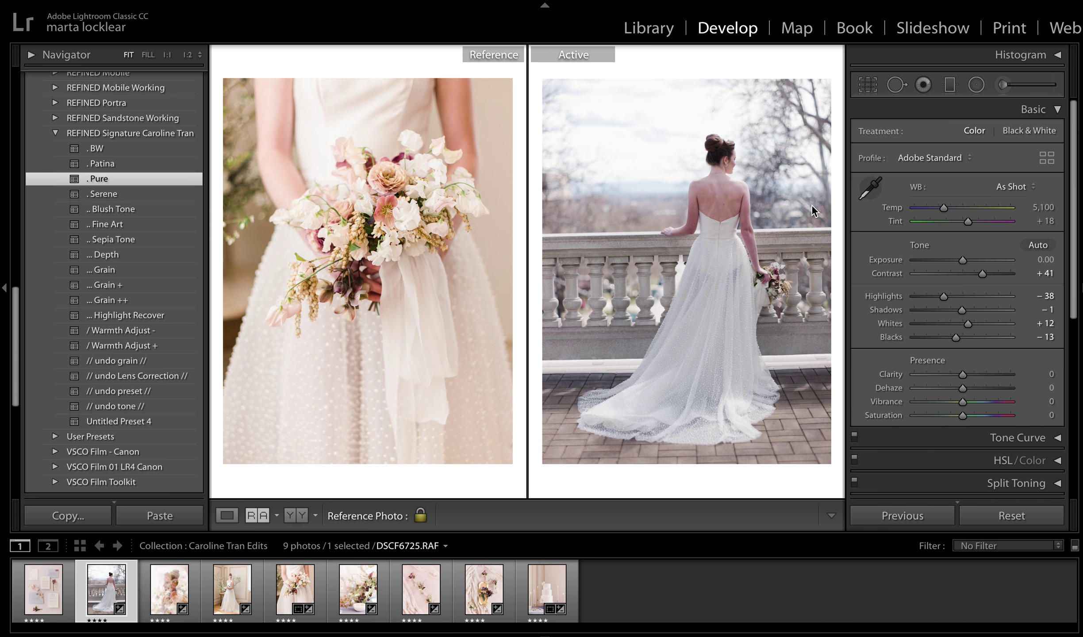
{"action": "left_click", "coordinate": [139, 270]}
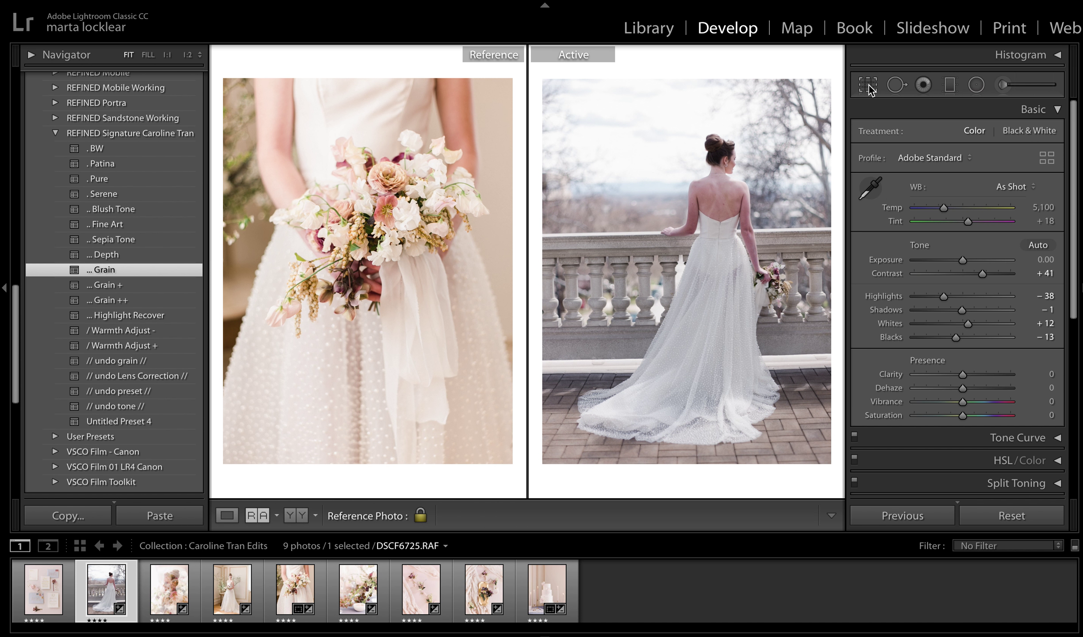
Rotate the balustrade photo to a 1.11° angle at Original aspect with the Crop tool.
{"action": "key", "text": "r"}
{"action": "left_click", "coordinate": [726, 198]}
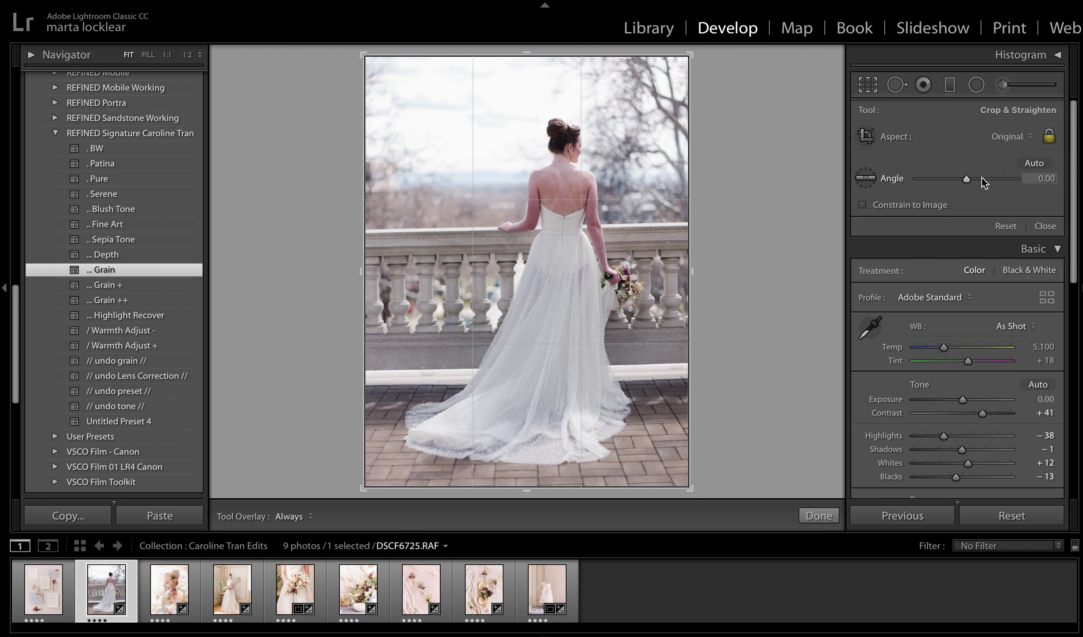
{"action": "left_click", "coordinate": [1009, 136]}
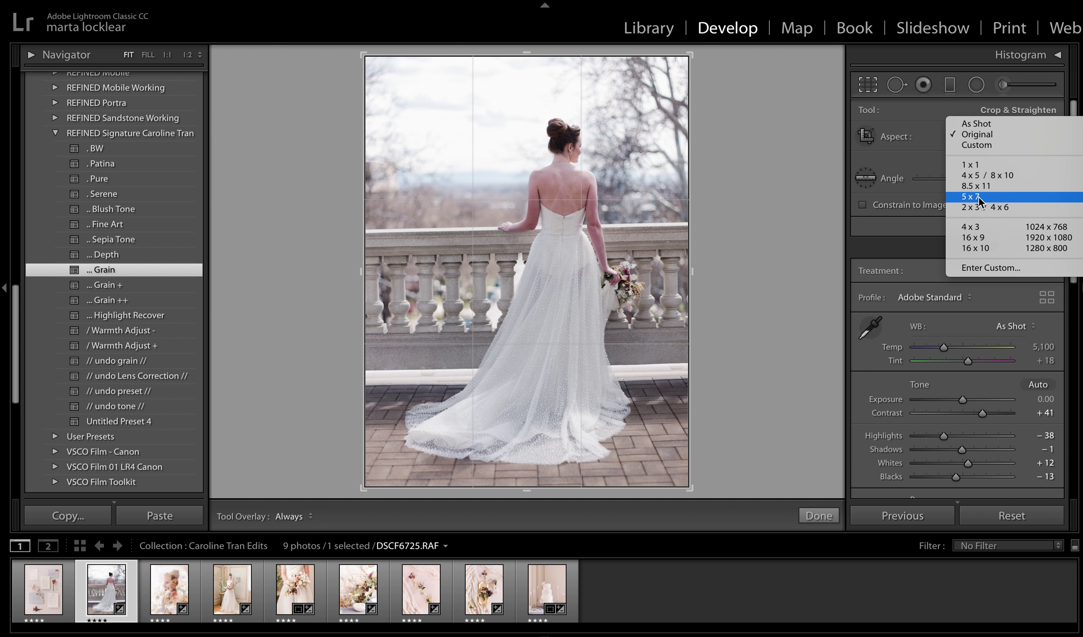
{"action": "left_click", "coordinate": [793, 231]}
{"action": "left_click_drag", "start_coordinate": [798, 213], "coordinate": [807, 215]}
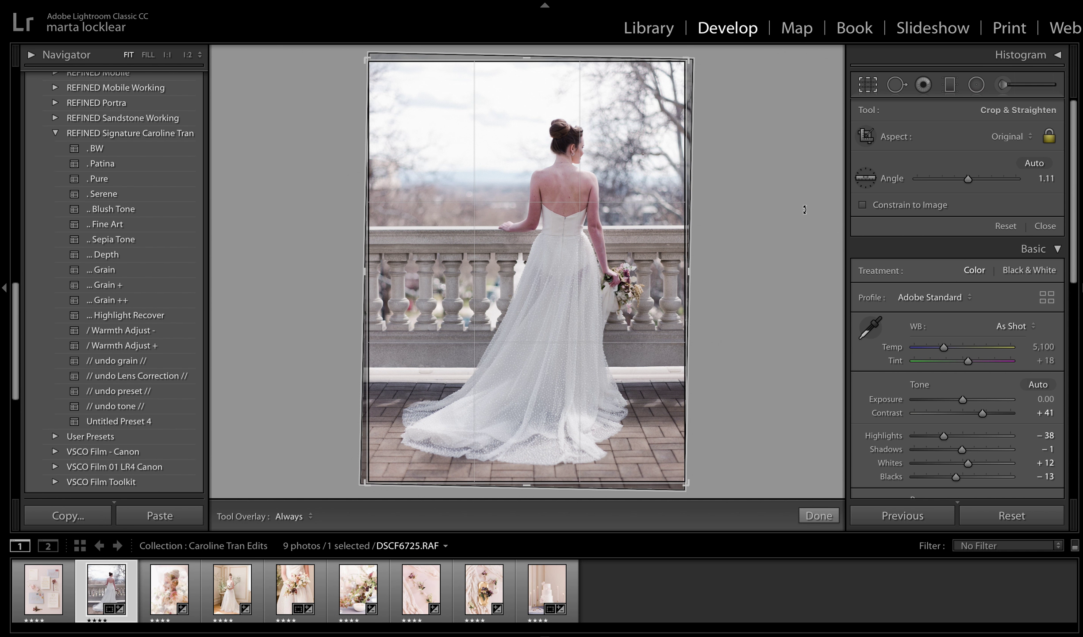
{"action": "key", "text": "Return"}
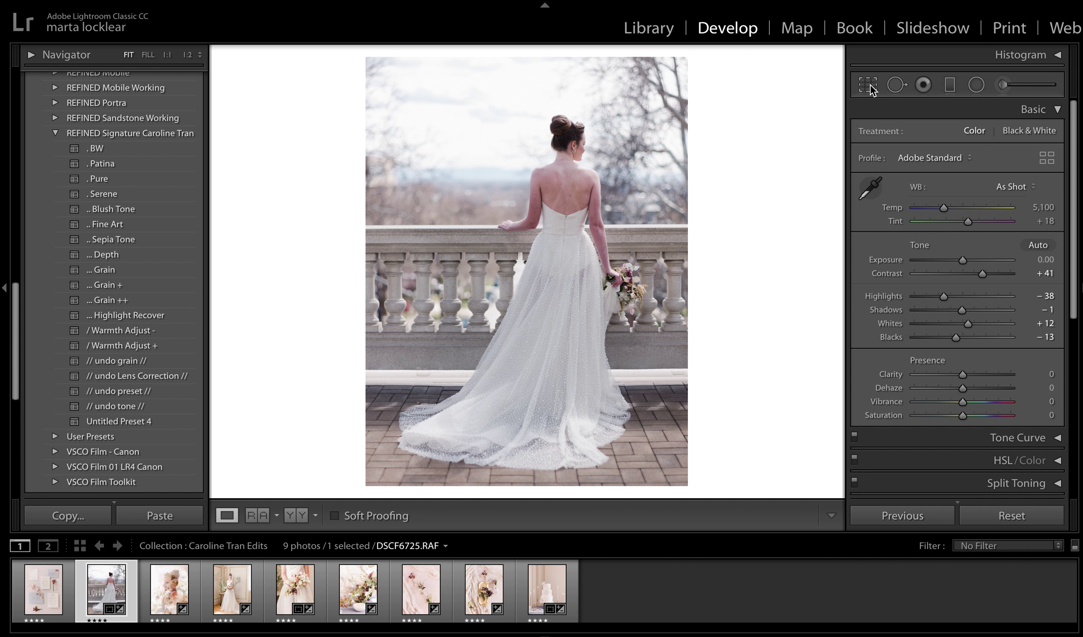
{"action": "left_click", "coordinate": [868, 85]}
Close the crop tool and warm the balustrade photo to about Temp 5,465, comparing Before/After.
{"action": "left_click", "coordinate": [868, 84]}
{"action": "left_click", "coordinate": [271, 510]}
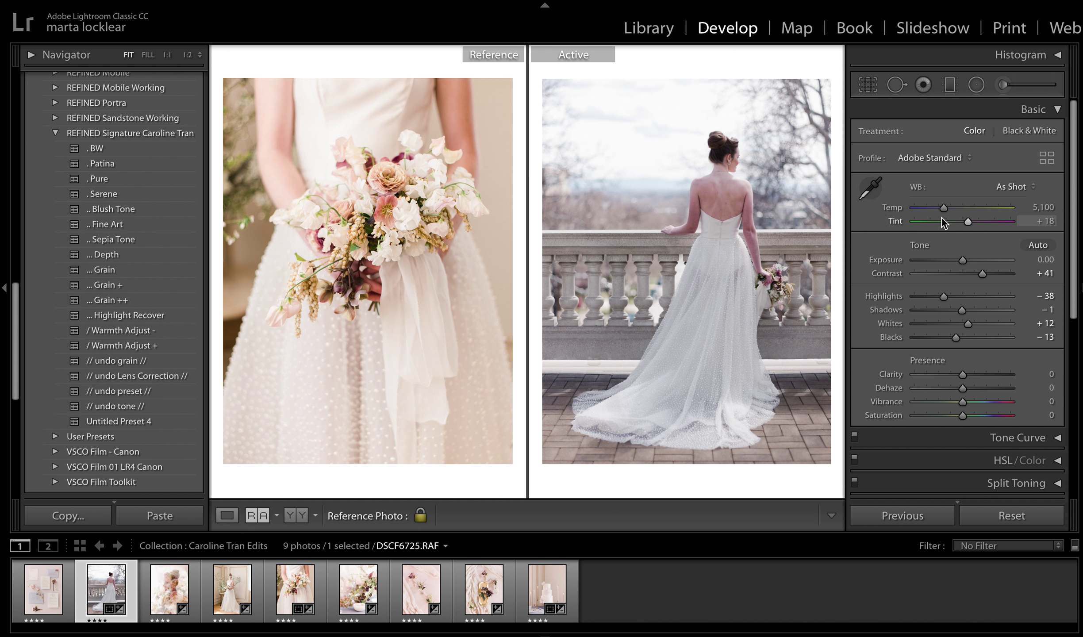
{"action": "left_click", "coordinate": [296, 515]}
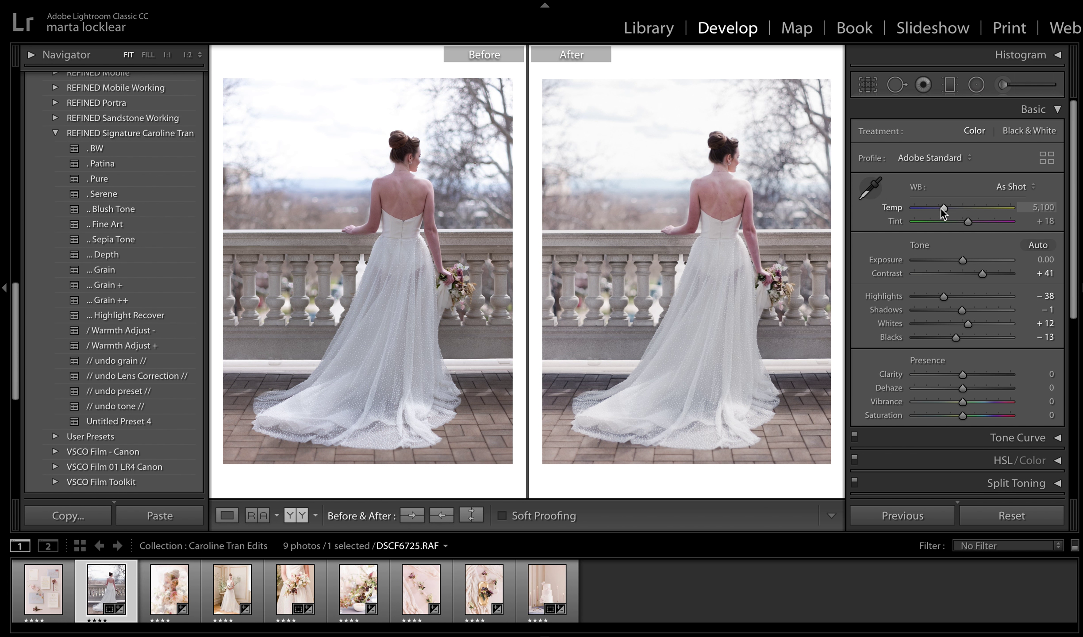
{"action": "left_click_drag", "start_coordinate": [944, 209], "coordinate": [947, 211]}
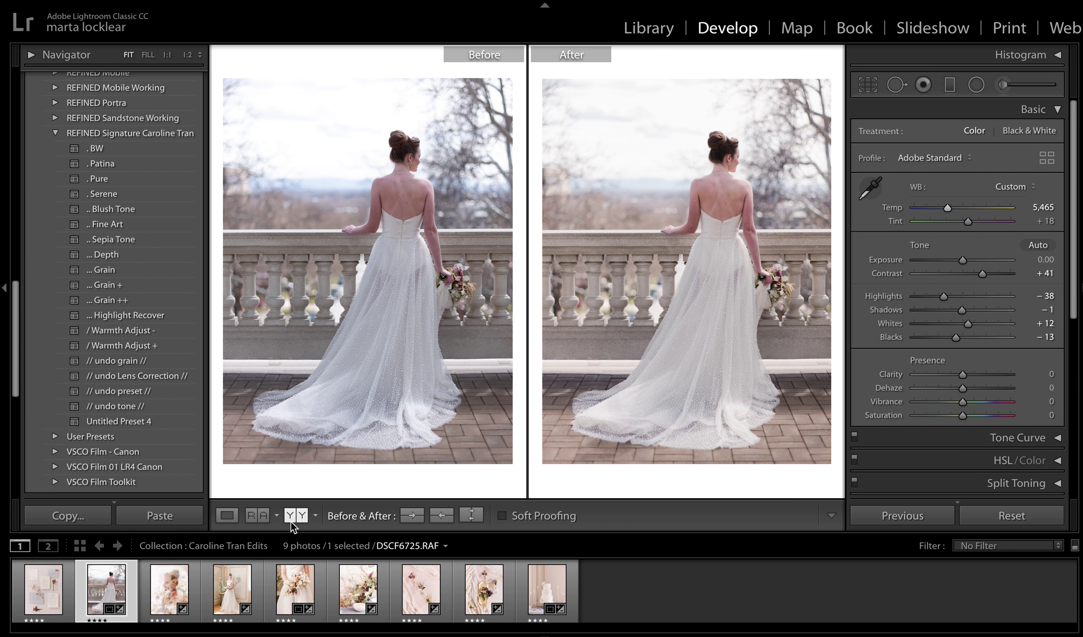
{"action": "left_click", "coordinate": [255, 517]}
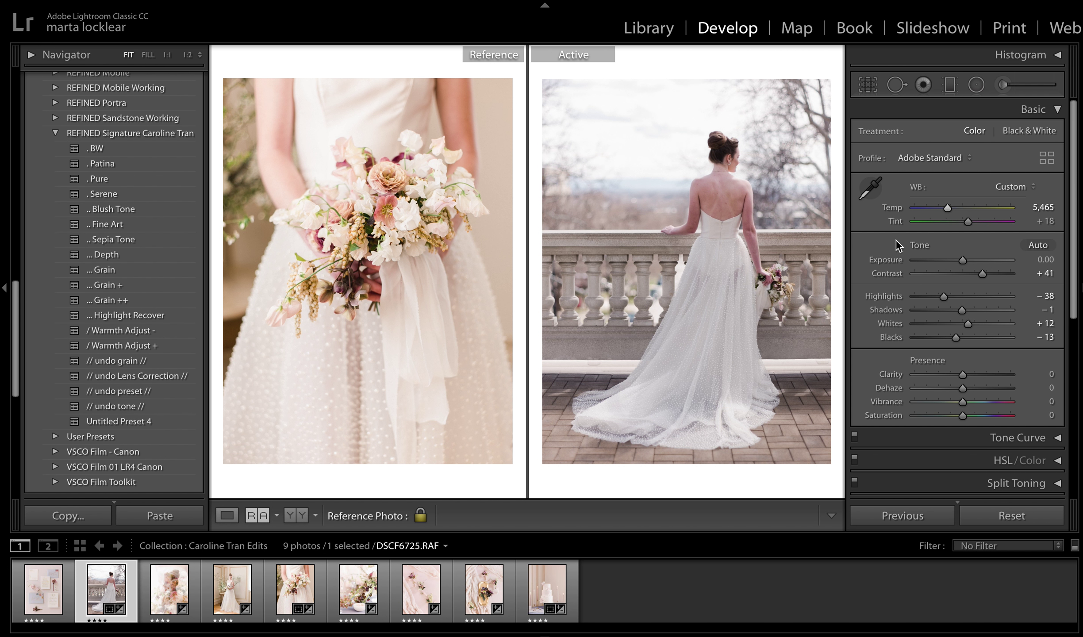
Warm Temp to about 6,074, raise Exposure to +0.60 and ease Contrast to +37.
{"action": "left_click_drag", "start_coordinate": [948, 207], "coordinate": [954, 207]}
{"action": "left_click_drag", "start_coordinate": [963, 260], "coordinate": [966, 261]}
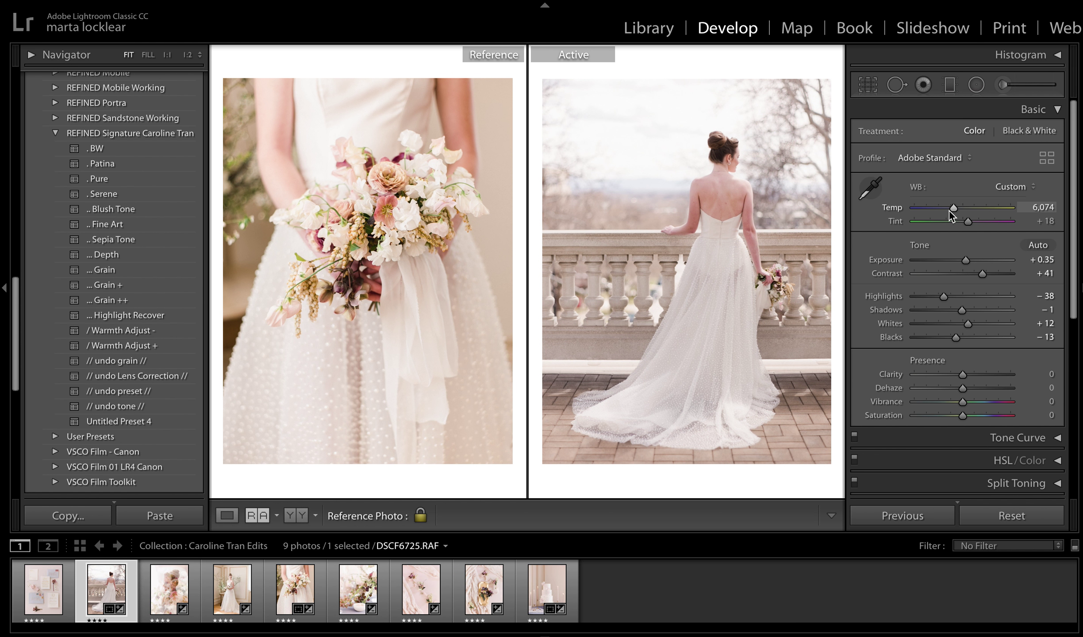
{"action": "left_click_drag", "start_coordinate": [955, 213], "coordinate": [957, 212]}
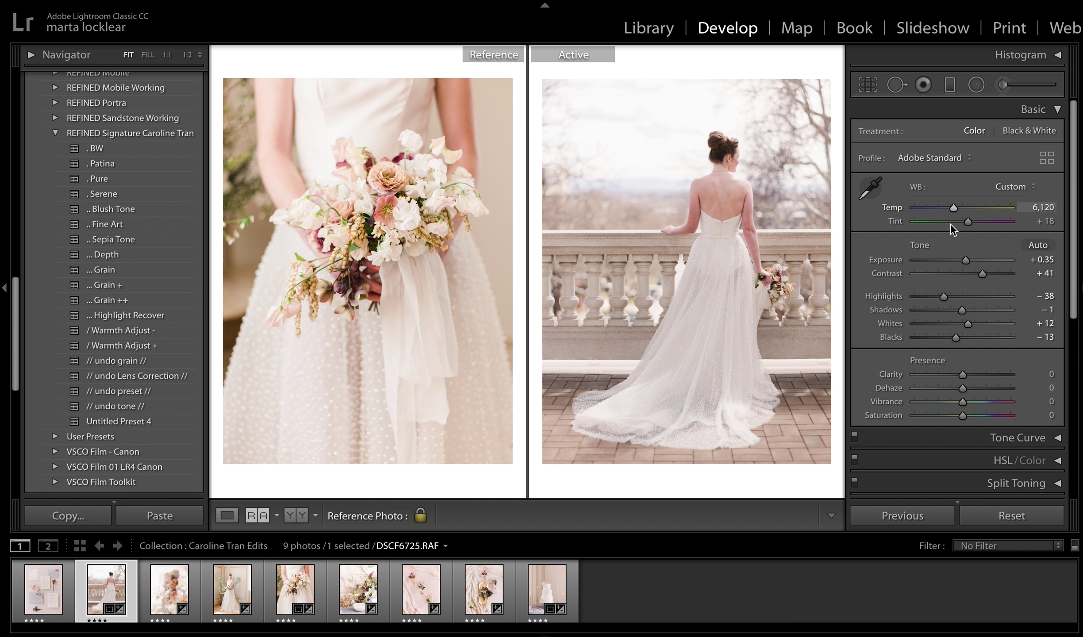
{"action": "left_click_drag", "start_coordinate": [966, 260], "coordinate": [968, 261]}
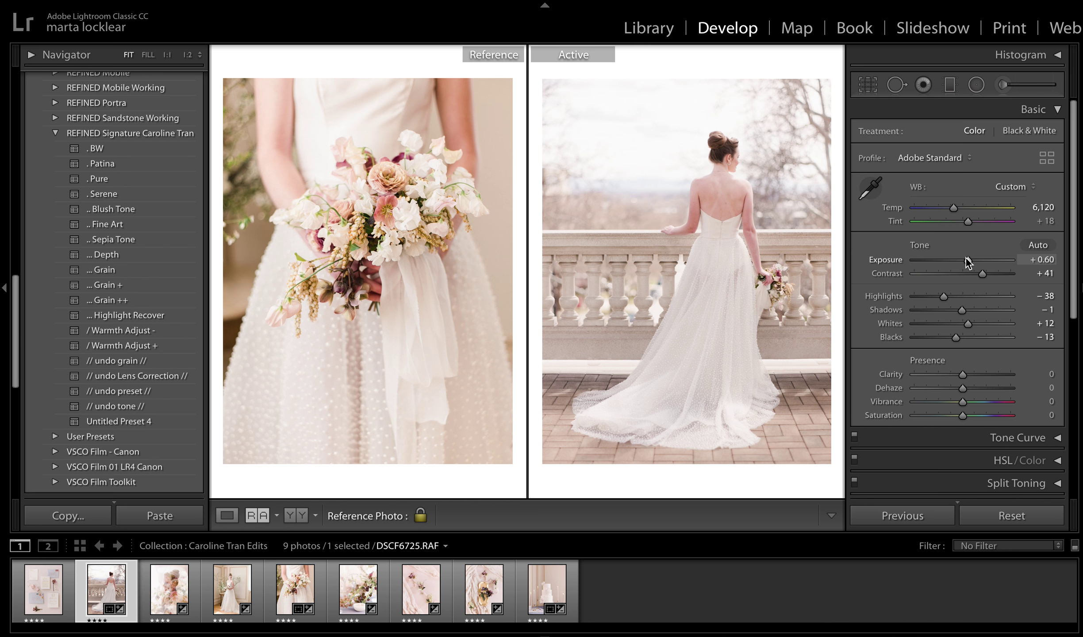
{"action": "left_click_drag", "start_coordinate": [982, 274], "coordinate": [980, 274]}
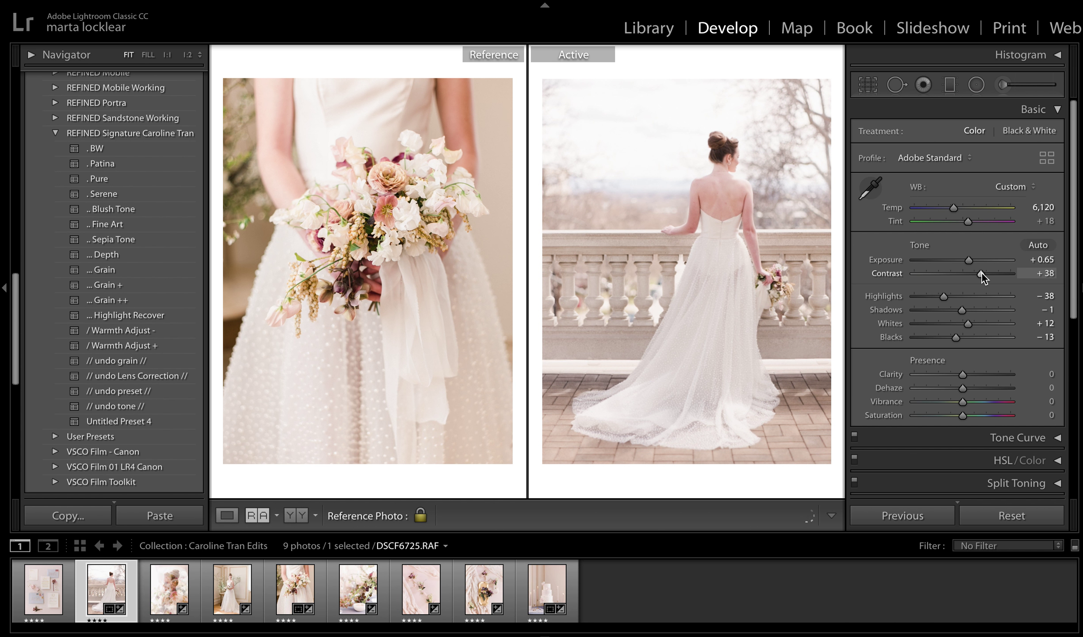
Settle Temp at 6,145 with Tint +21, raise Contrast, then reapply the lighter Grain preset.
{"action": "left_click", "coordinate": [296, 515]}
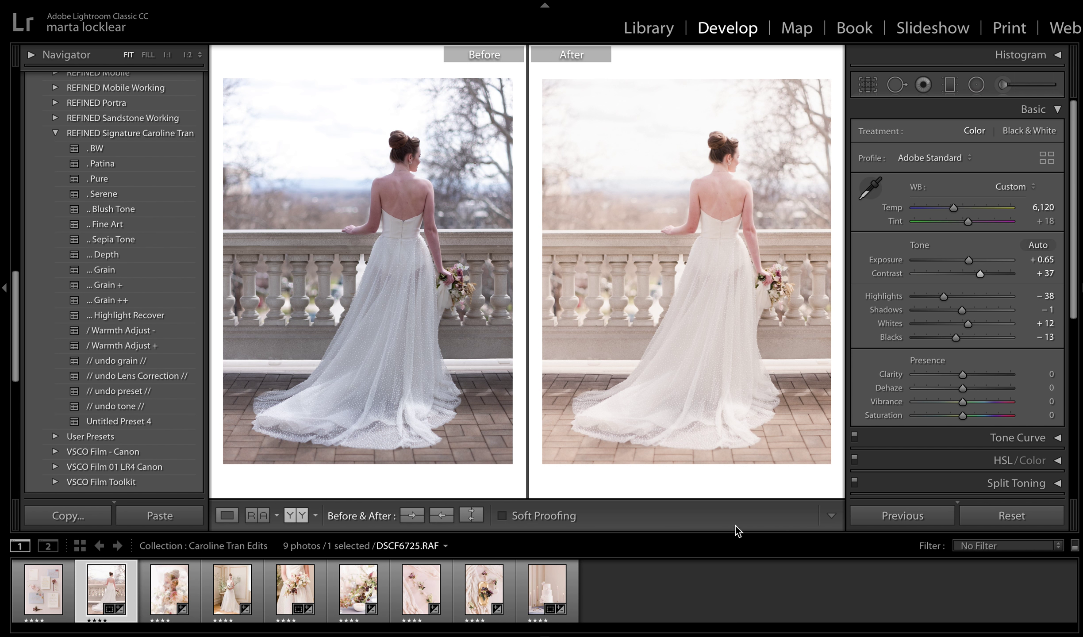
{"action": "left_click_drag", "start_coordinate": [953, 211], "coordinate": [948, 214]}
{"action": "left_click", "coordinate": [251, 516]}
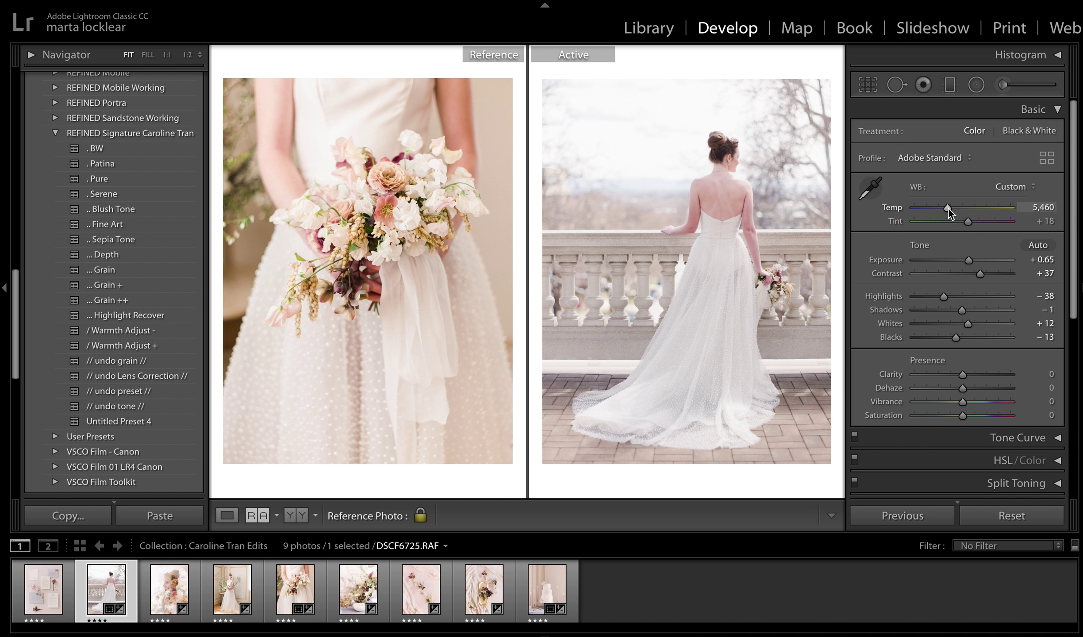
{"action": "left_click_drag", "start_coordinate": [953, 206], "coordinate": [955, 206]}
{"action": "left_click_drag", "start_coordinate": [957, 211], "coordinate": [969, 219]}
{"action": "left_click_drag", "start_coordinate": [981, 274], "coordinate": [989, 269]}
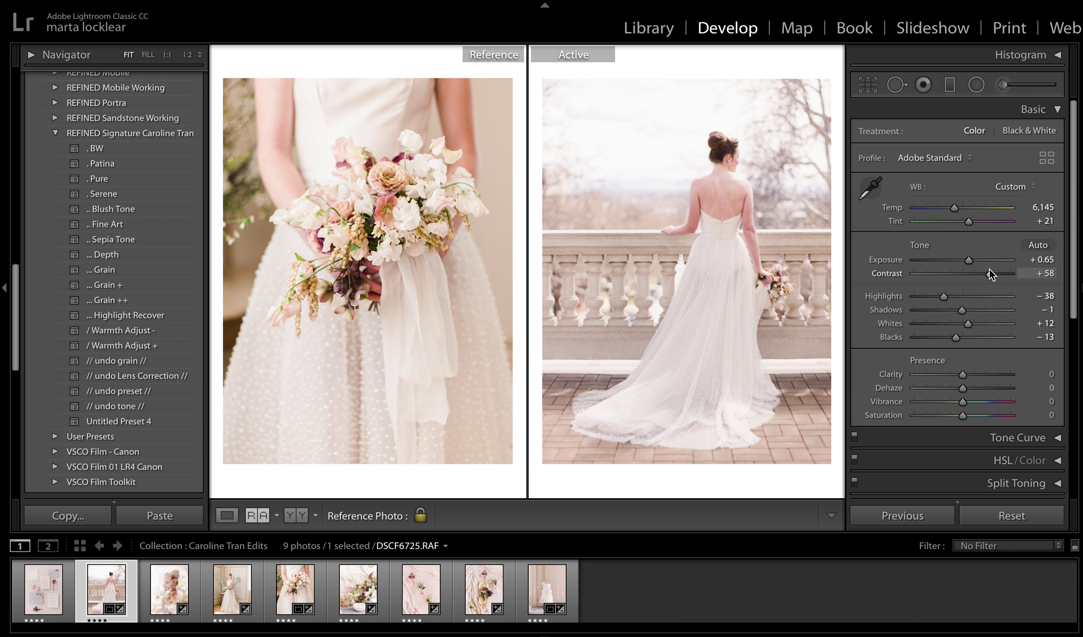
{"action": "left_click", "coordinate": [109, 285]}
{"action": "left_click", "coordinate": [127, 270]}
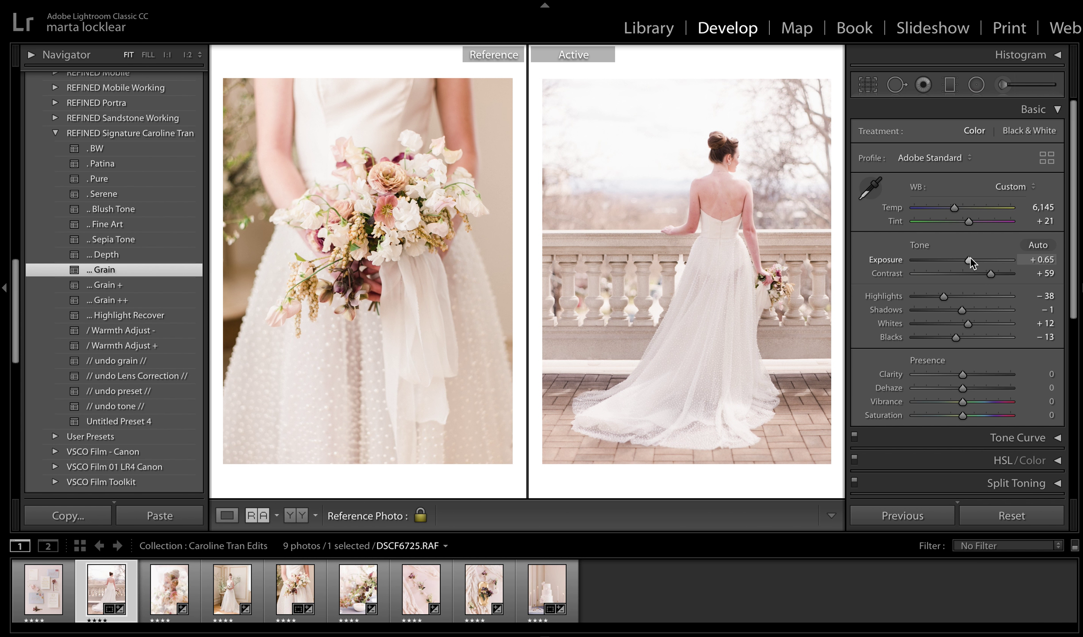
Nudge the balustrade photo's Exposure to +0.60.
{"action": "left_click_drag", "start_coordinate": [962, 260], "coordinate": [969, 260]}
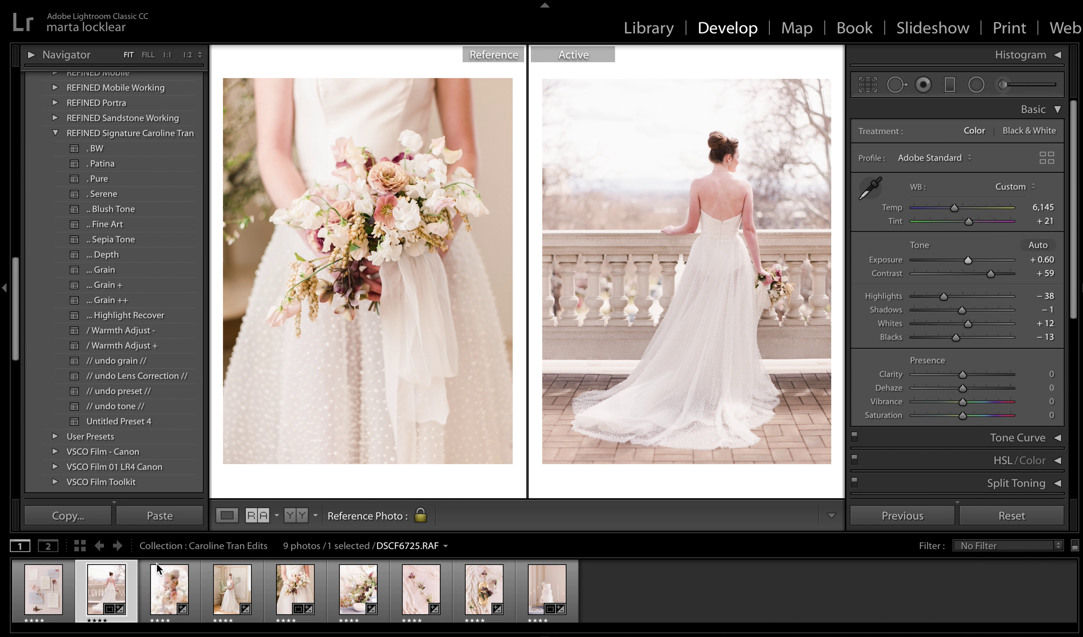
{"action": "left_click", "coordinate": [53, 571]}
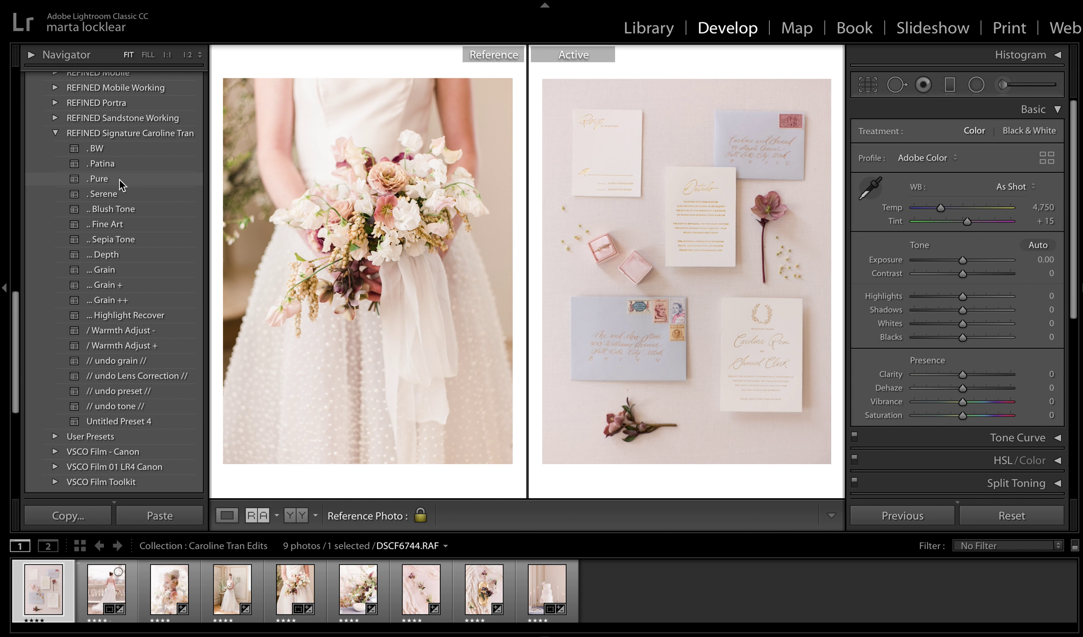
Apply Pure and Grain to the flat-lay, then set Temp 4,896, Tint +26 and Exposure +0.30.
{"action": "left_click", "coordinate": [125, 181]}
{"action": "left_click", "coordinate": [130, 272]}
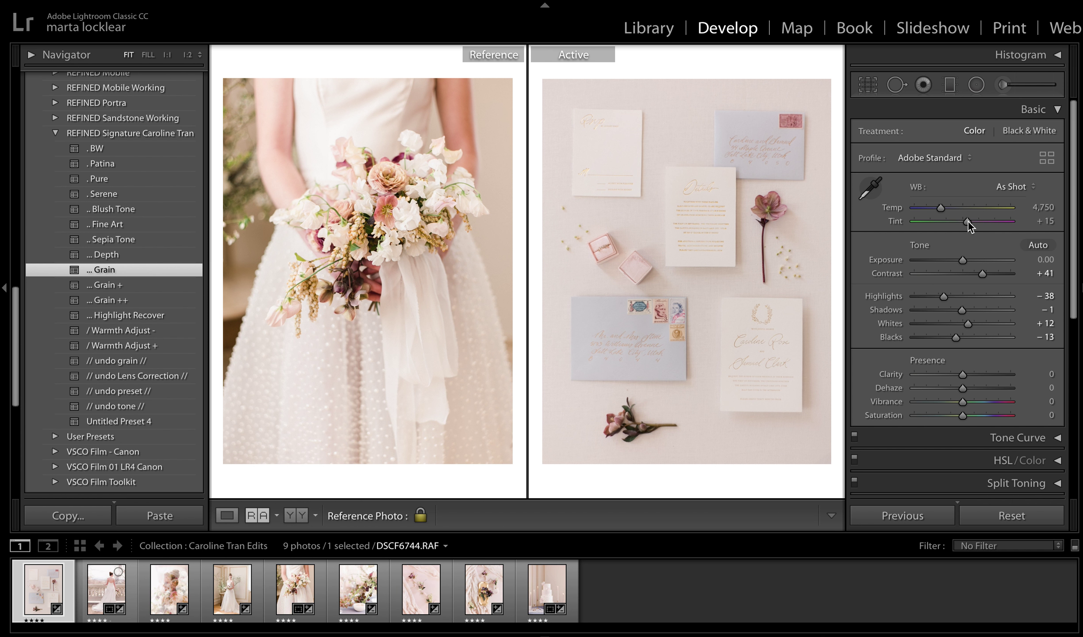
{"action": "left_click_drag", "start_coordinate": [942, 208], "coordinate": [943, 208]}
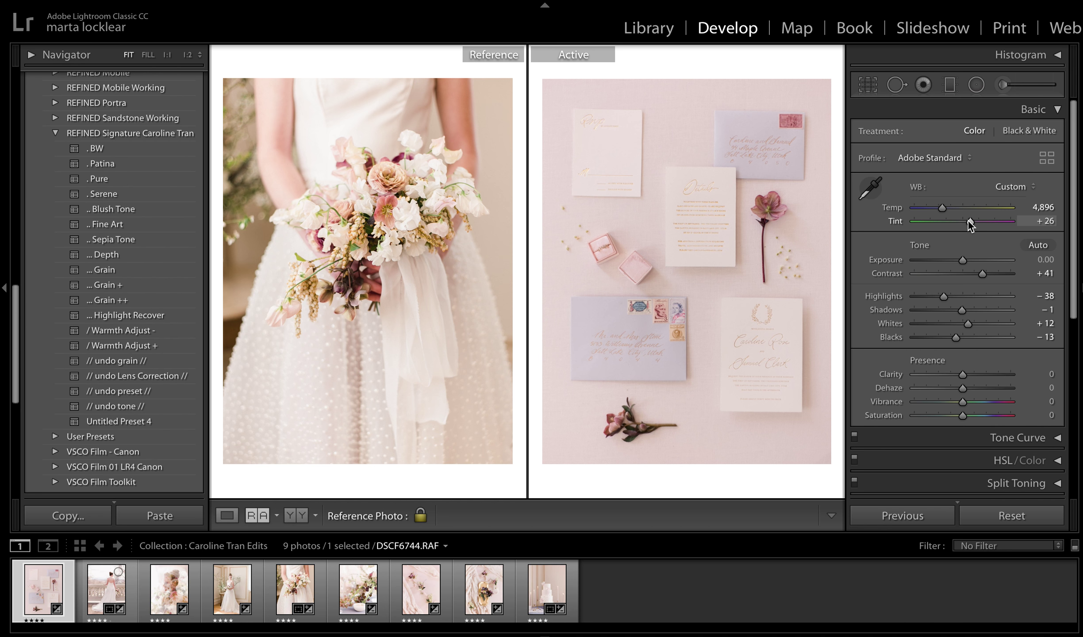
{"action": "left_click", "coordinate": [964, 260]}
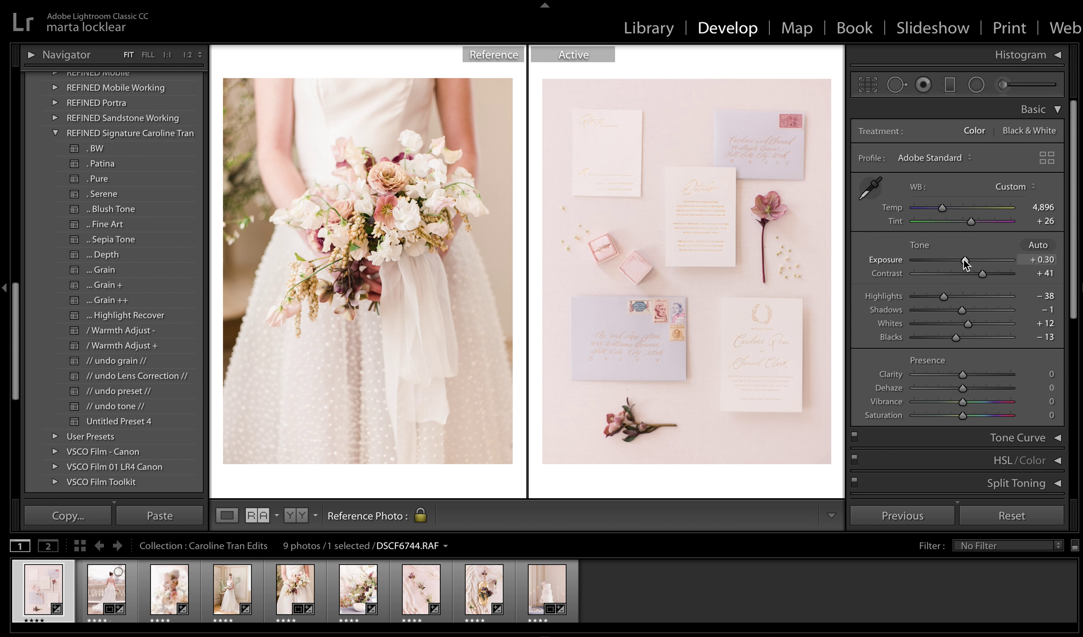
Pick the bouquet photo from the Library grid and cool it to Temp 4,337 in Develop.
{"action": "left_click", "coordinate": [244, 511]}
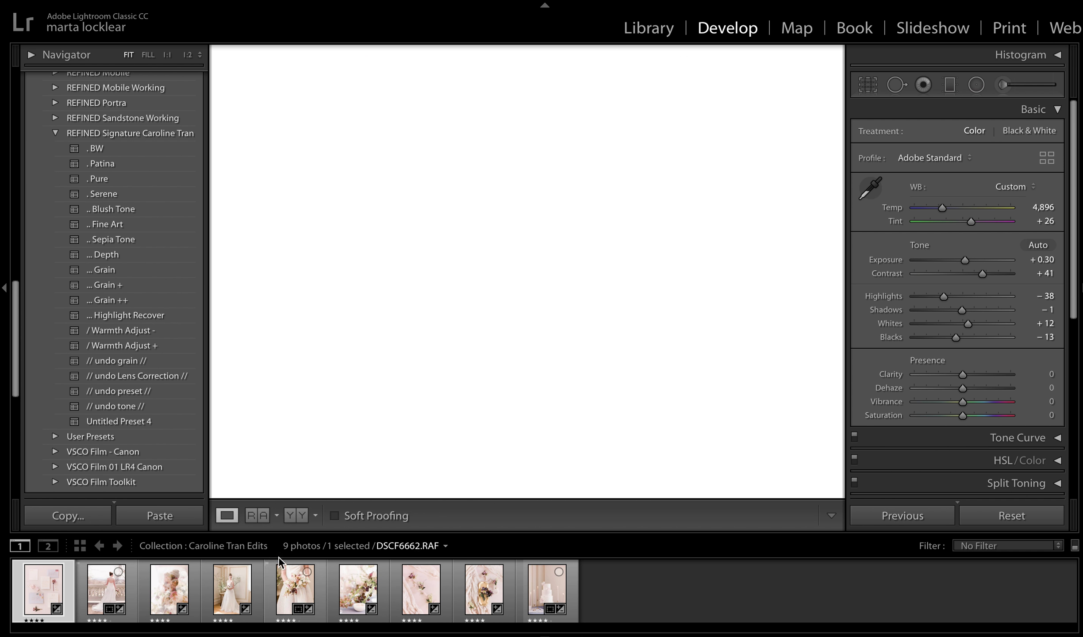
{"action": "left_click", "coordinate": [639, 30]}
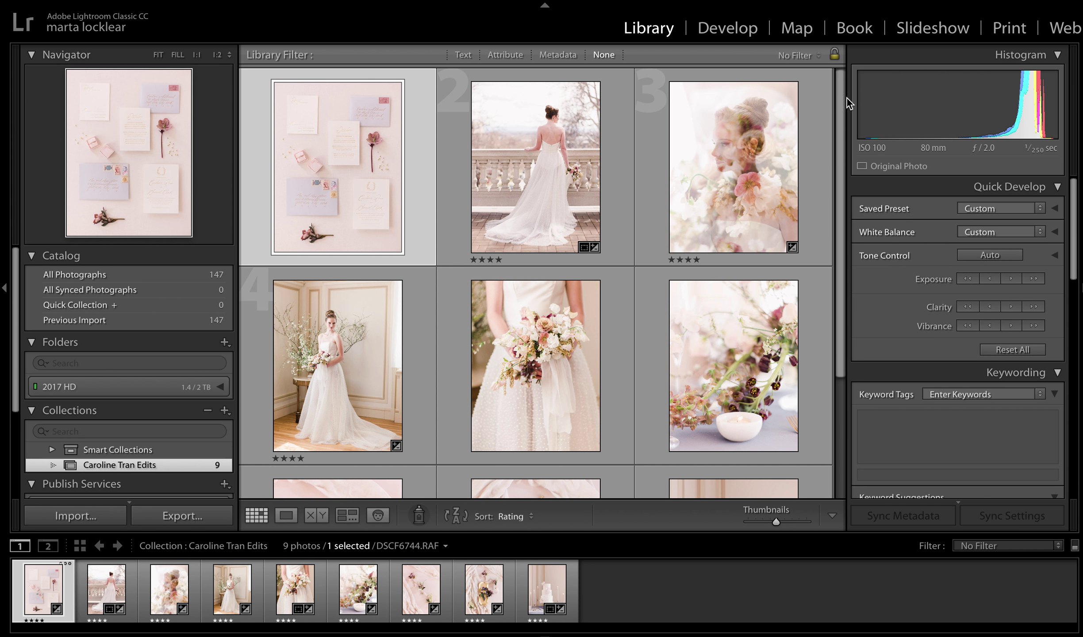
{"action": "left_click_drag", "start_coordinate": [848, 97], "coordinate": [829, 366]}
{"action": "scroll", "coordinate": [829, 365], "scroll_direction": "up", "scroll_amount": 2}
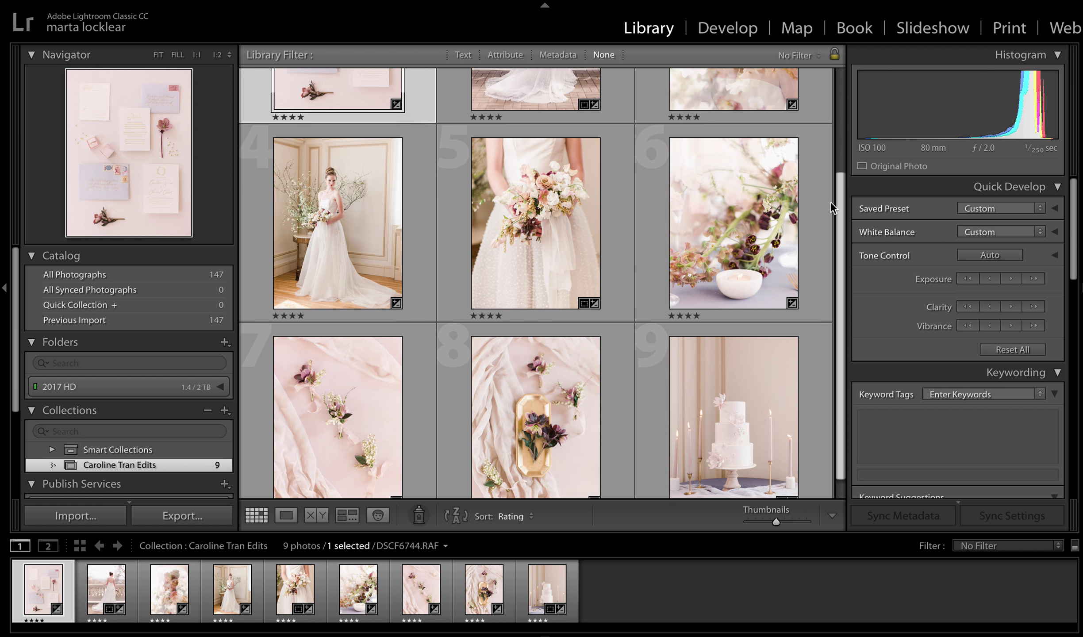
{"action": "left_click", "coordinate": [535, 230]}
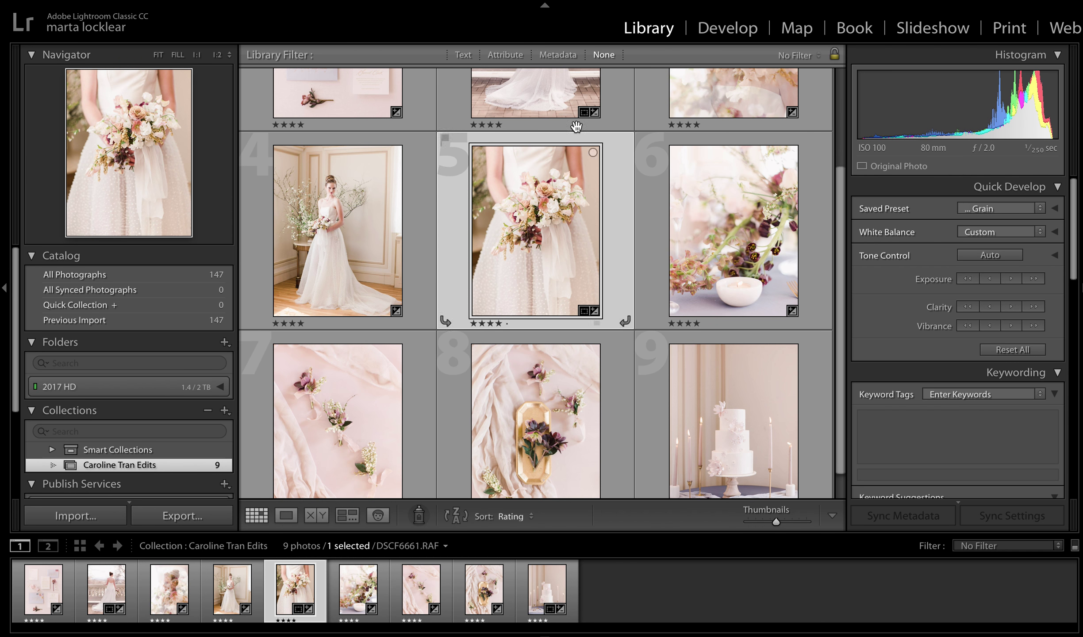
{"action": "left_click", "coordinate": [725, 31]}
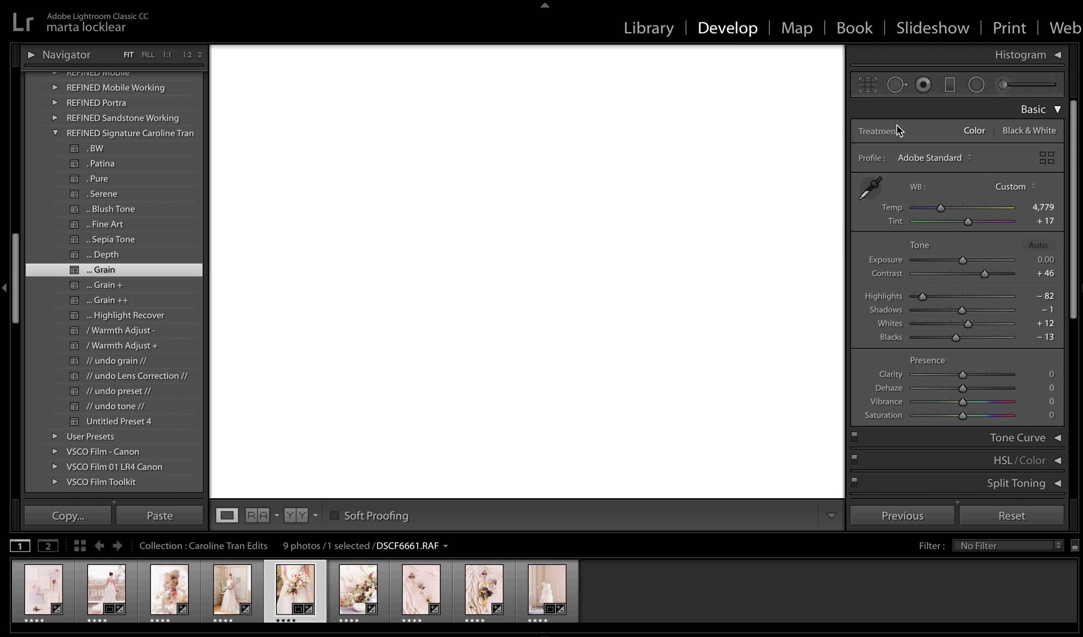
{"action": "left_click_drag", "start_coordinate": [943, 212], "coordinate": [935, 213]}
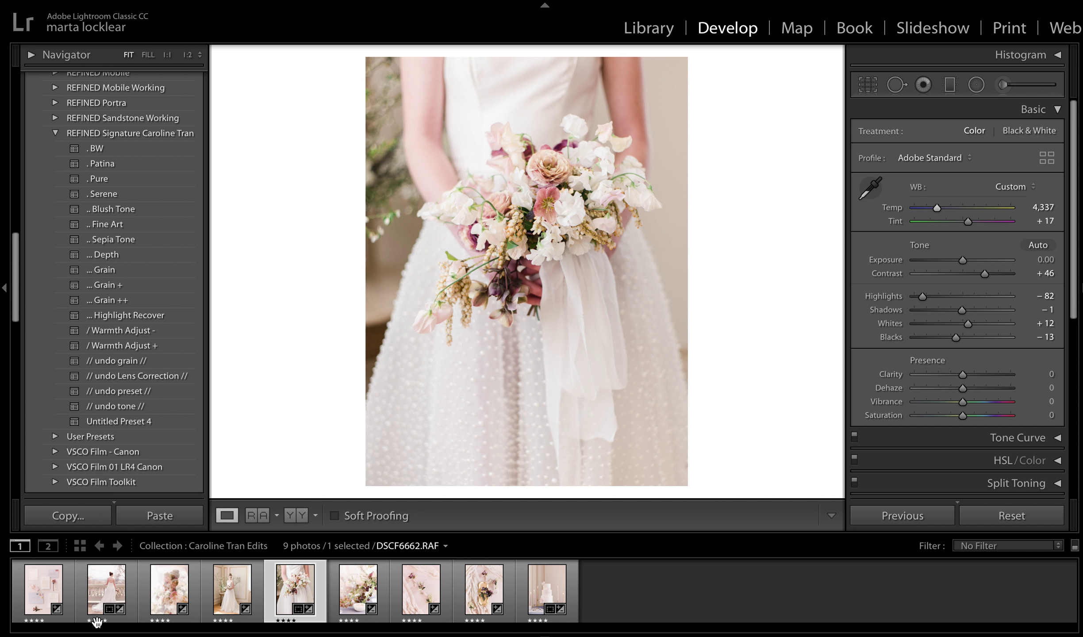
{"action": "left_click", "coordinate": [42, 595]}
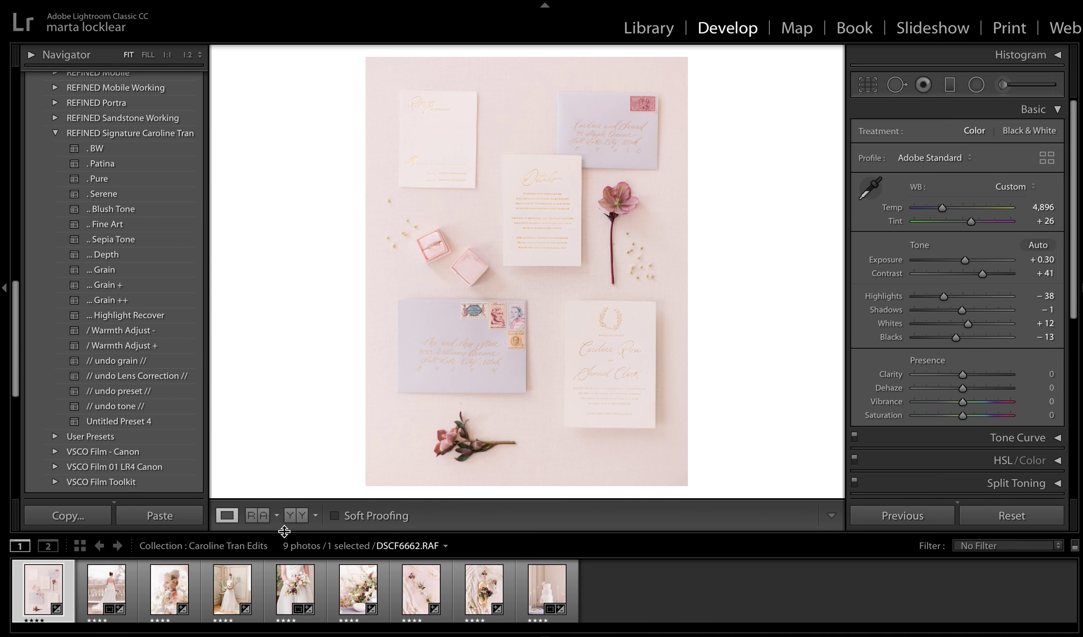
In Before & After view, step through the bouquet, candle, boutonniere, tray, cake and balustrade photos.
{"action": "key", "text": "y"}
{"action": "left_click", "coordinate": [299, 574]}
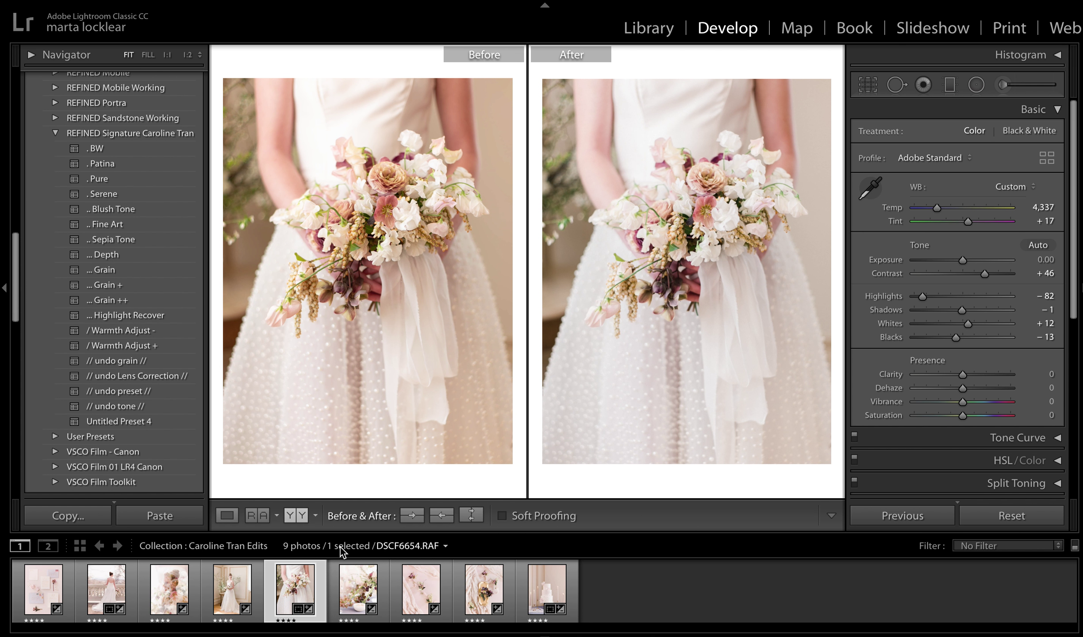
{"action": "key", "text": "Right"}
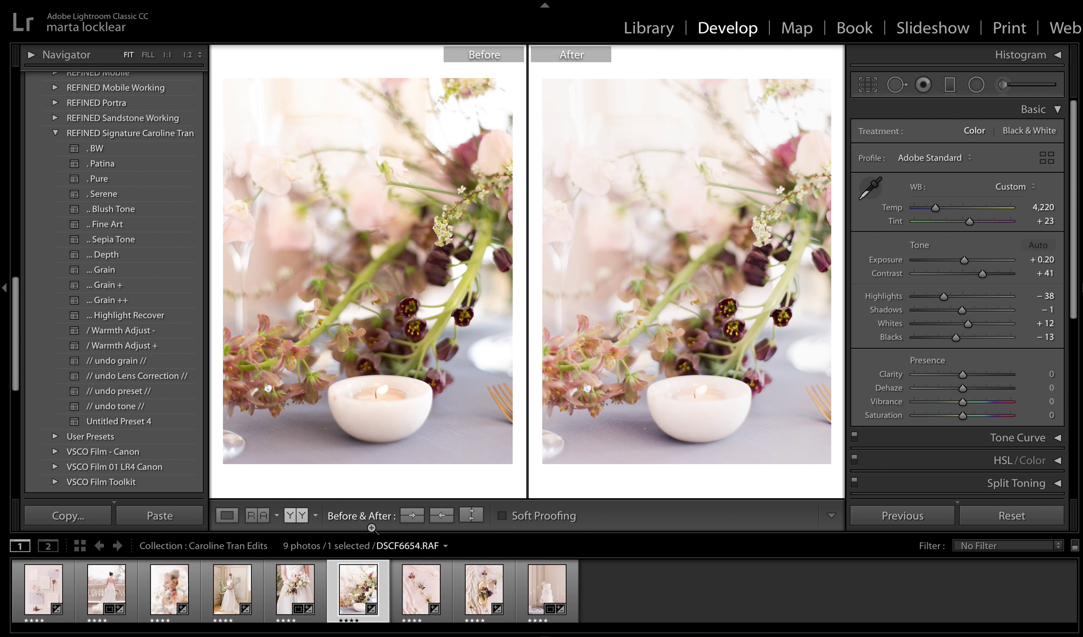
{"action": "key", "text": "Right"}
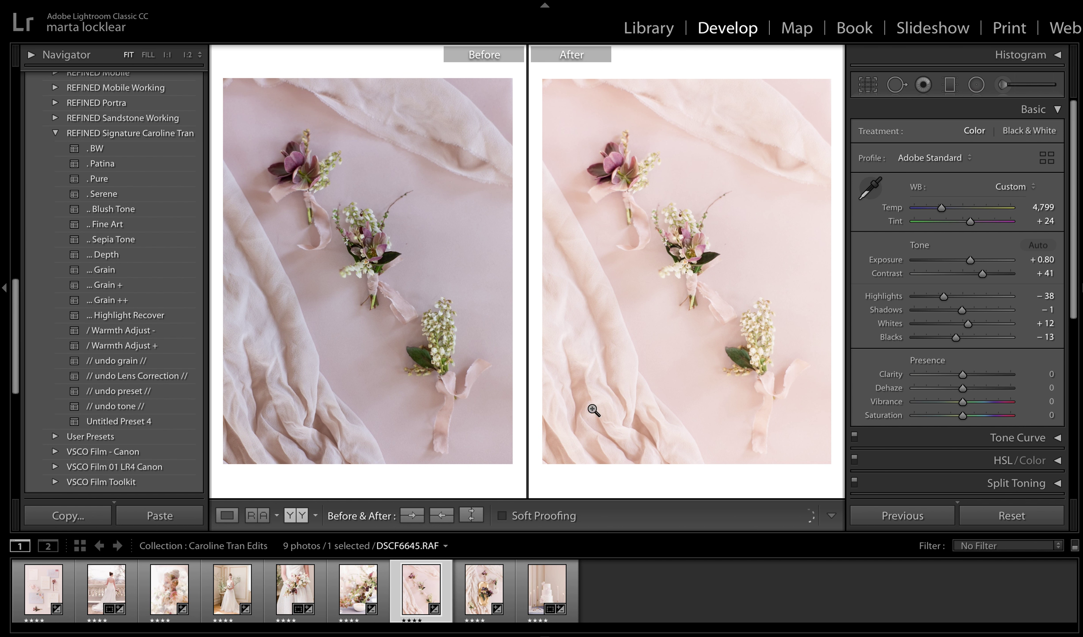
{"action": "key", "text": "Right"}
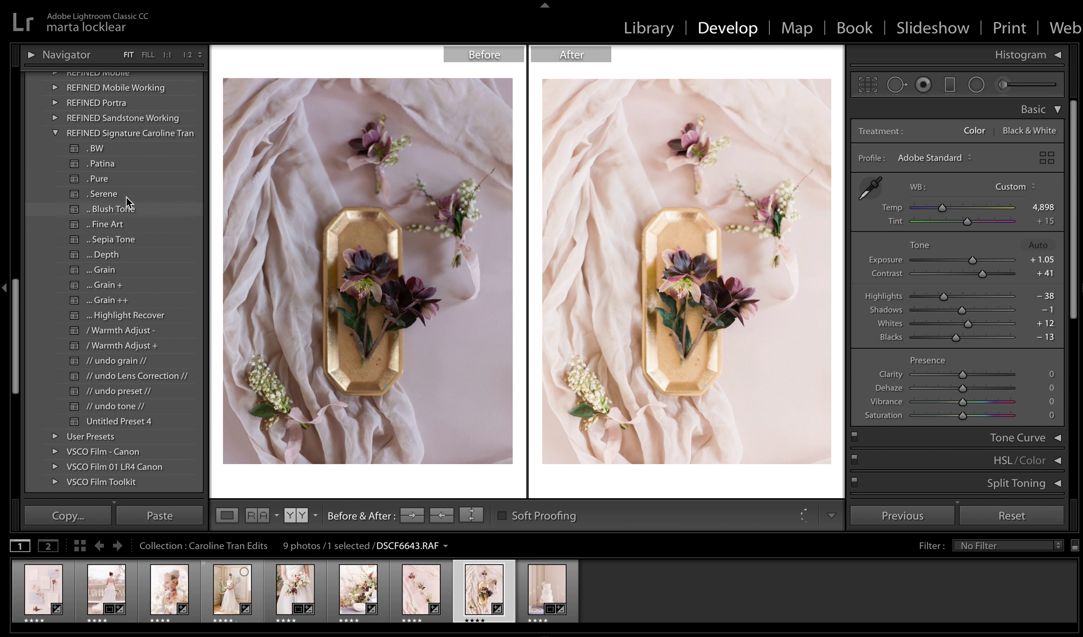
{"action": "left_click", "coordinate": [118, 195]}
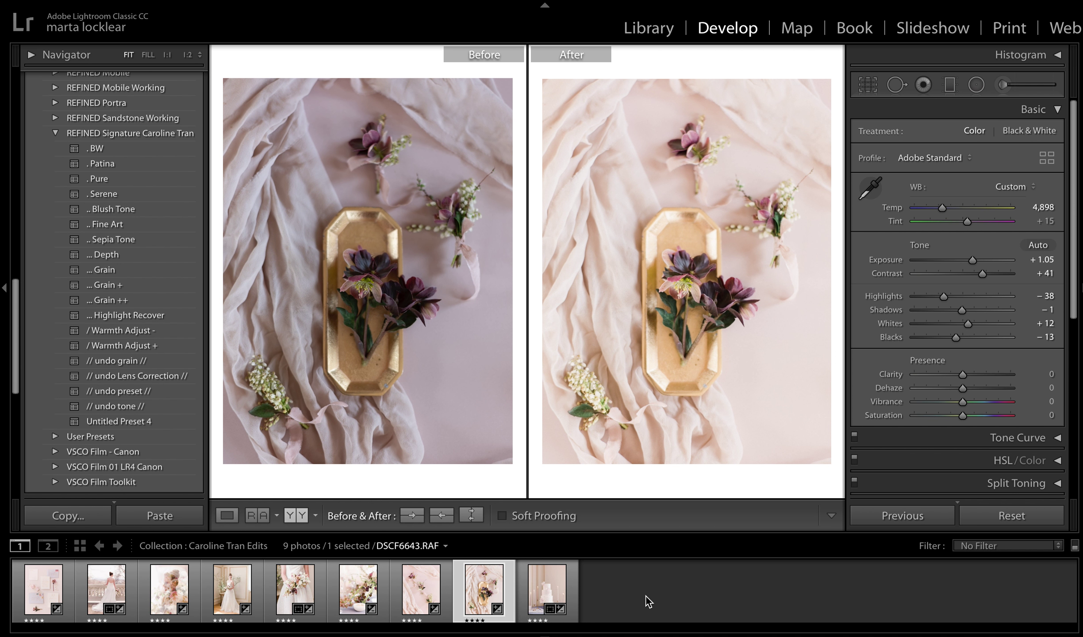
{"action": "key", "text": "Right"}
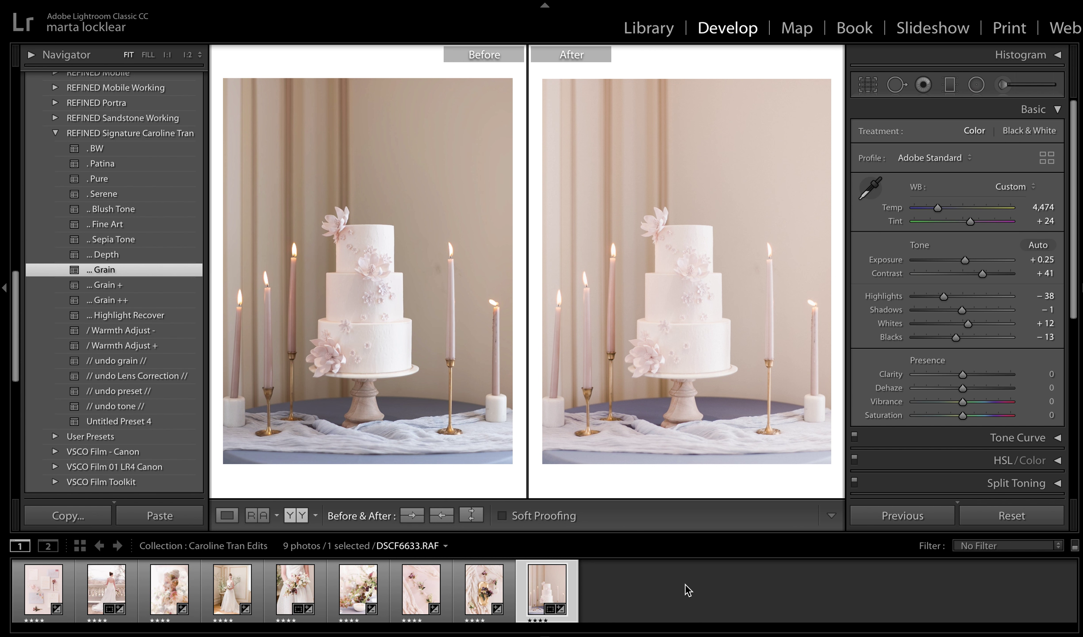
{"action": "key", "text": "Left"}
{"action": "key", "text": "Left"}
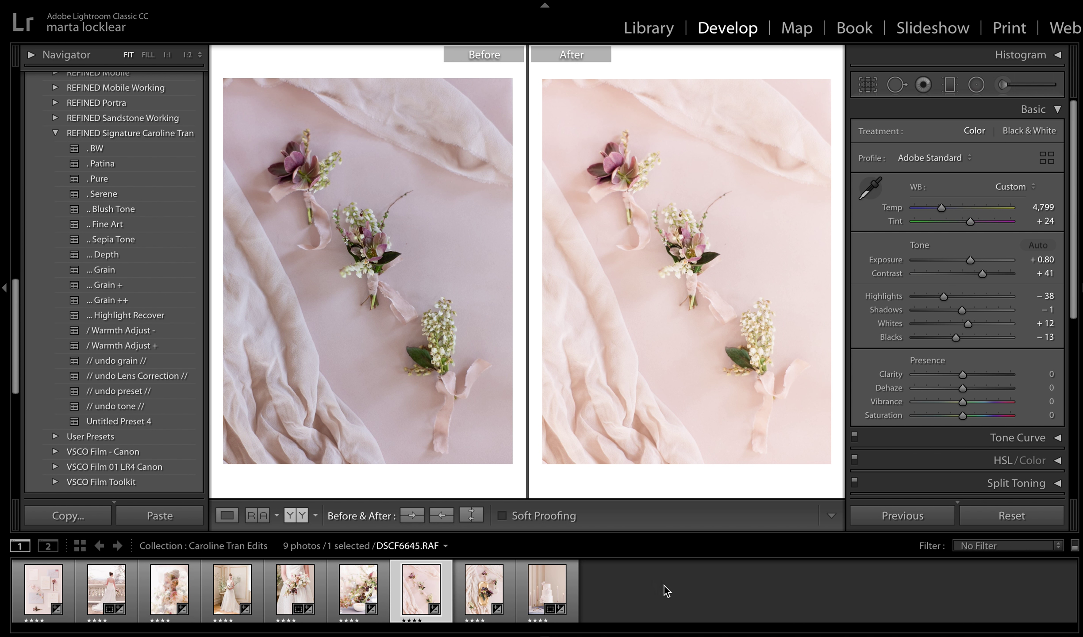
{"action": "left_click", "coordinate": [111, 597]}
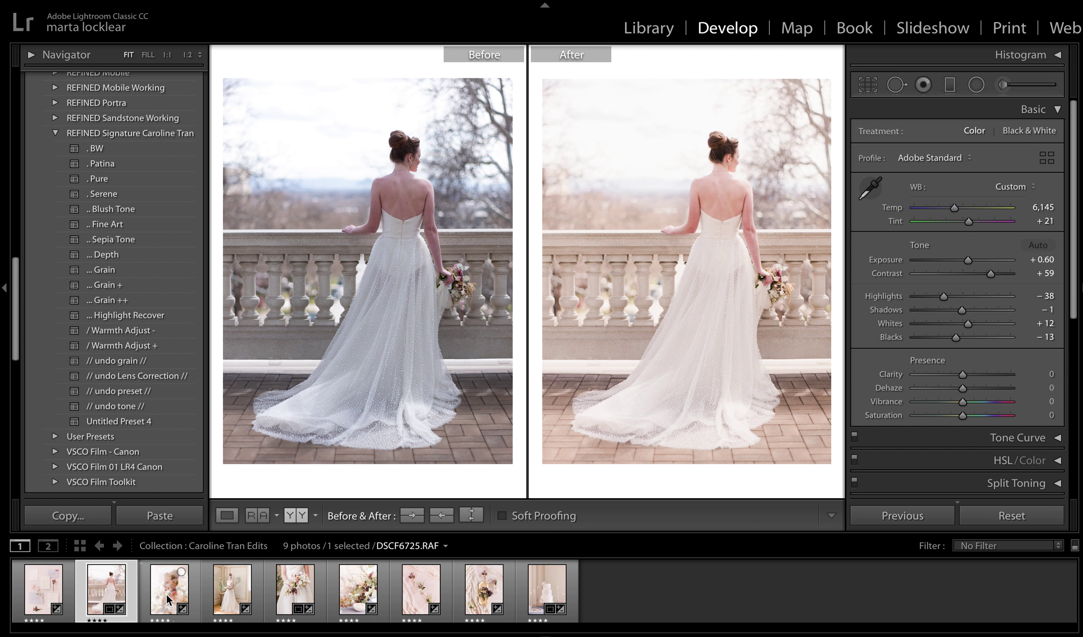
{"action": "left_click", "coordinate": [169, 601]}
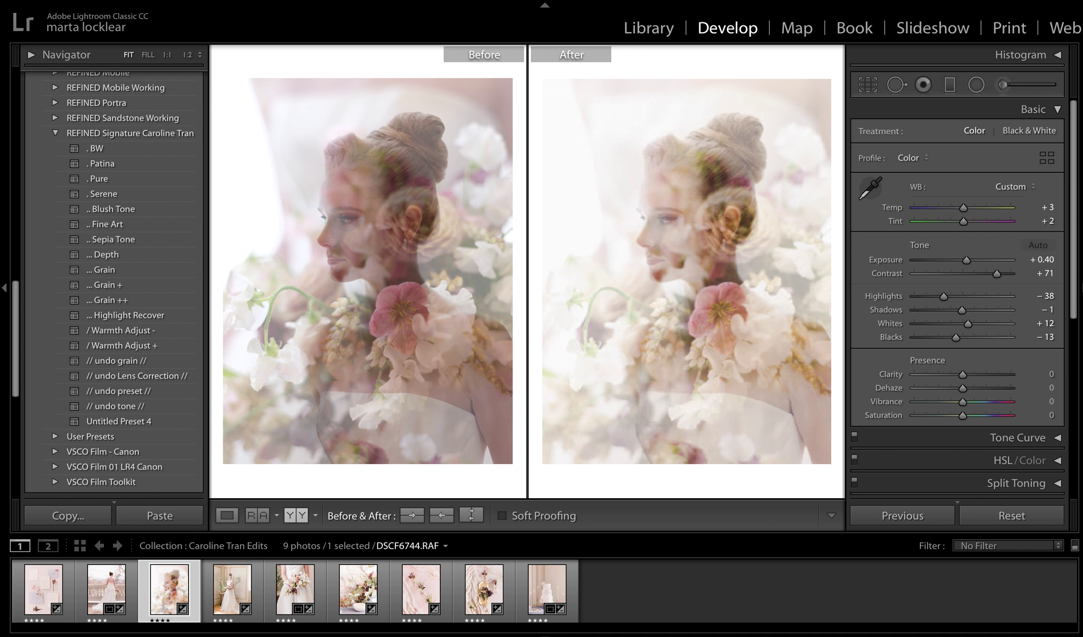
Jump to the flat-lay photo (Temp 4,896, Tint +26, Exposure +0.30) with the Home key.
{"action": "key", "text": "Home"}
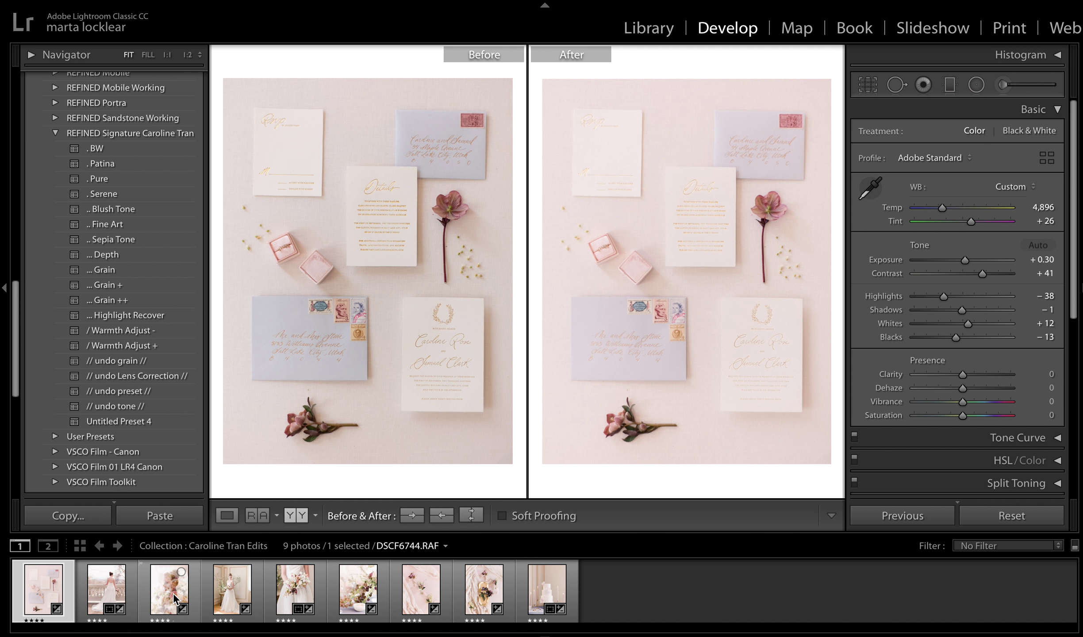